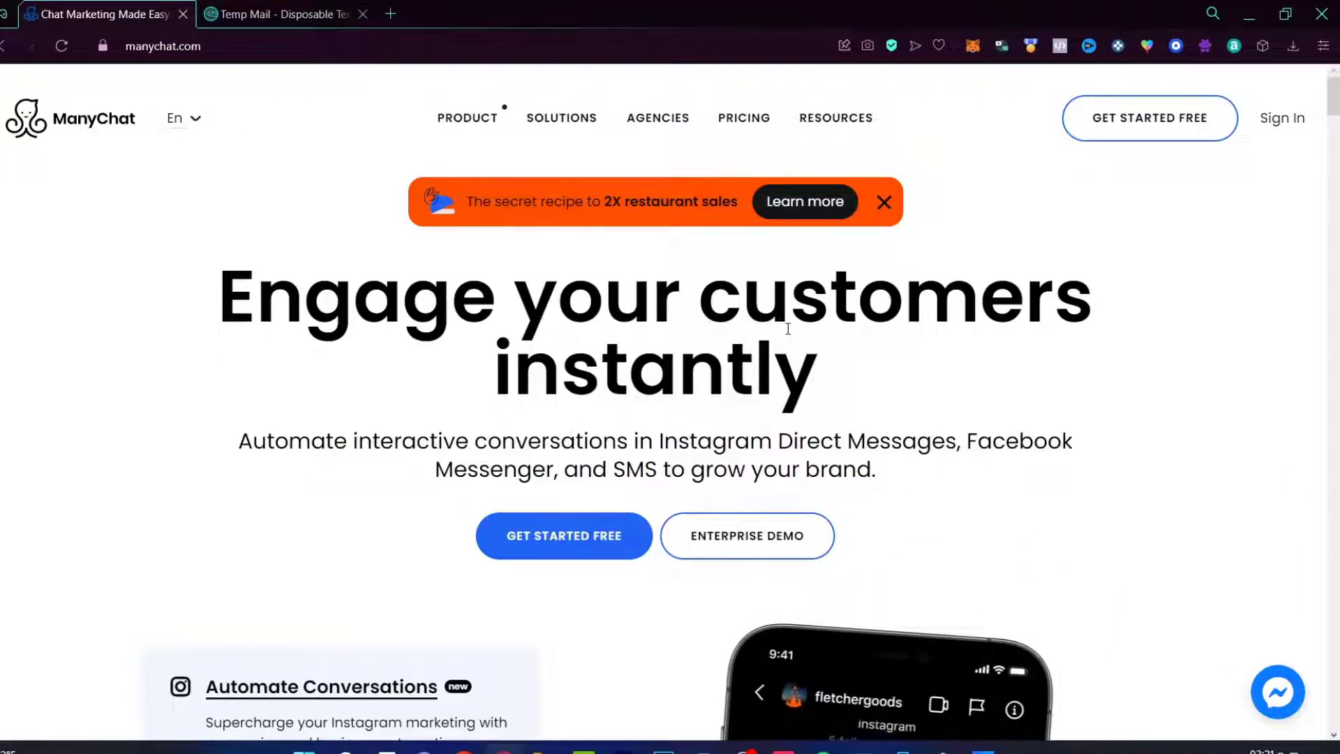
Step: Dismiss the restaurant-sales promo banner, browse the homepage, and start the free sign-up
scroll(976, 332, down, 8)
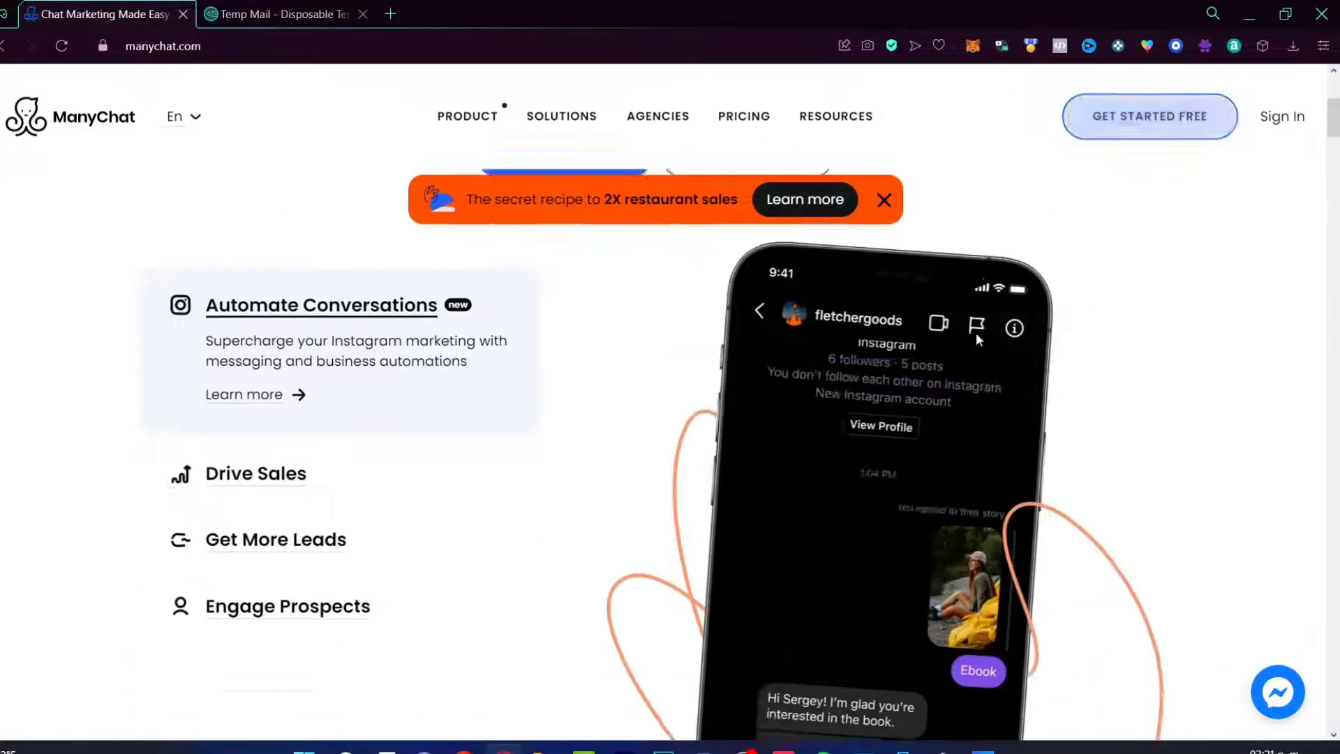
scroll(976, 332, up, 4)
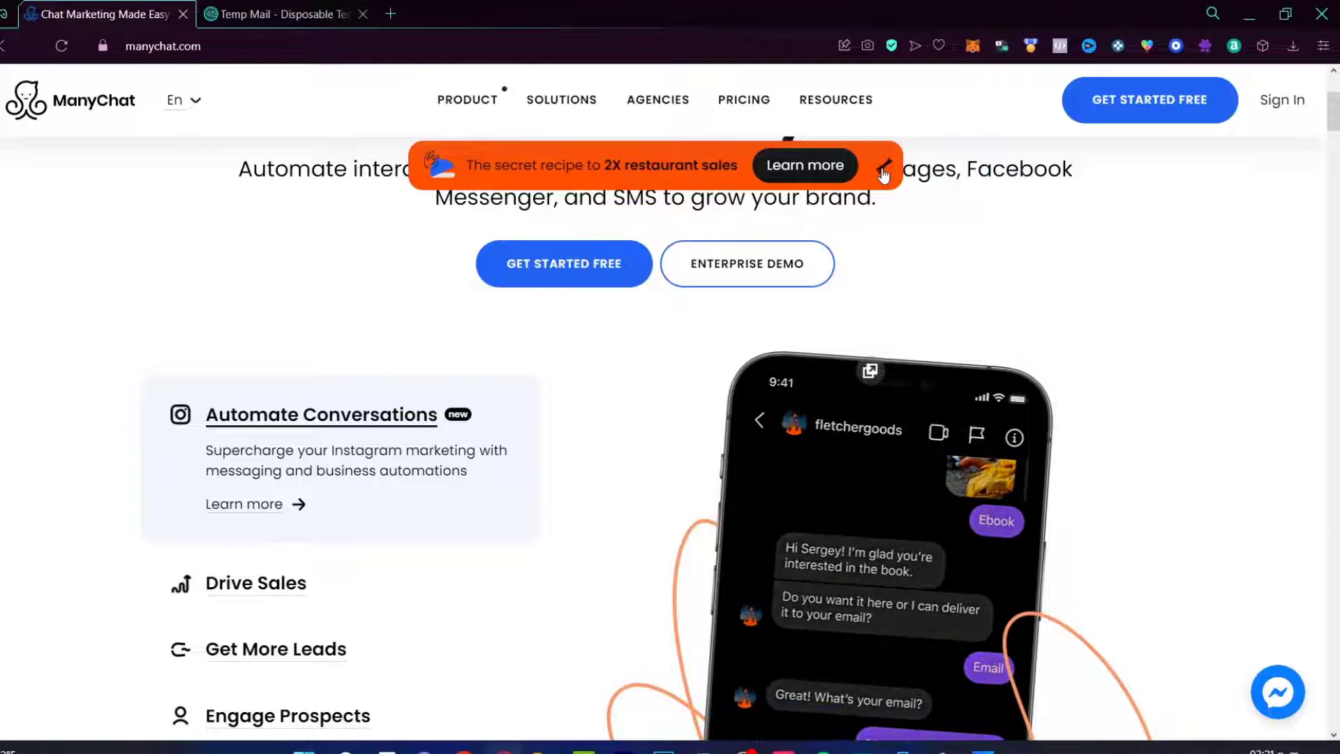
click(883, 167)
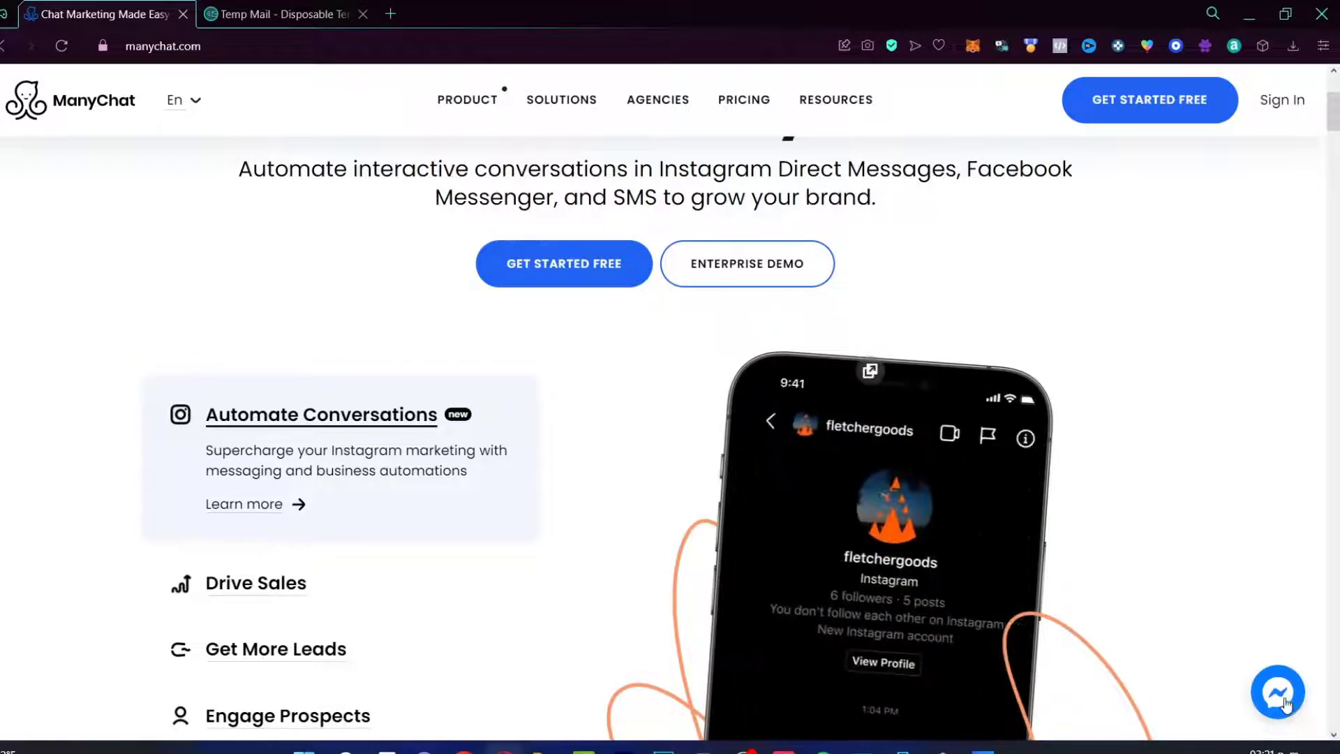
scroll(1133, 482, down, 4)
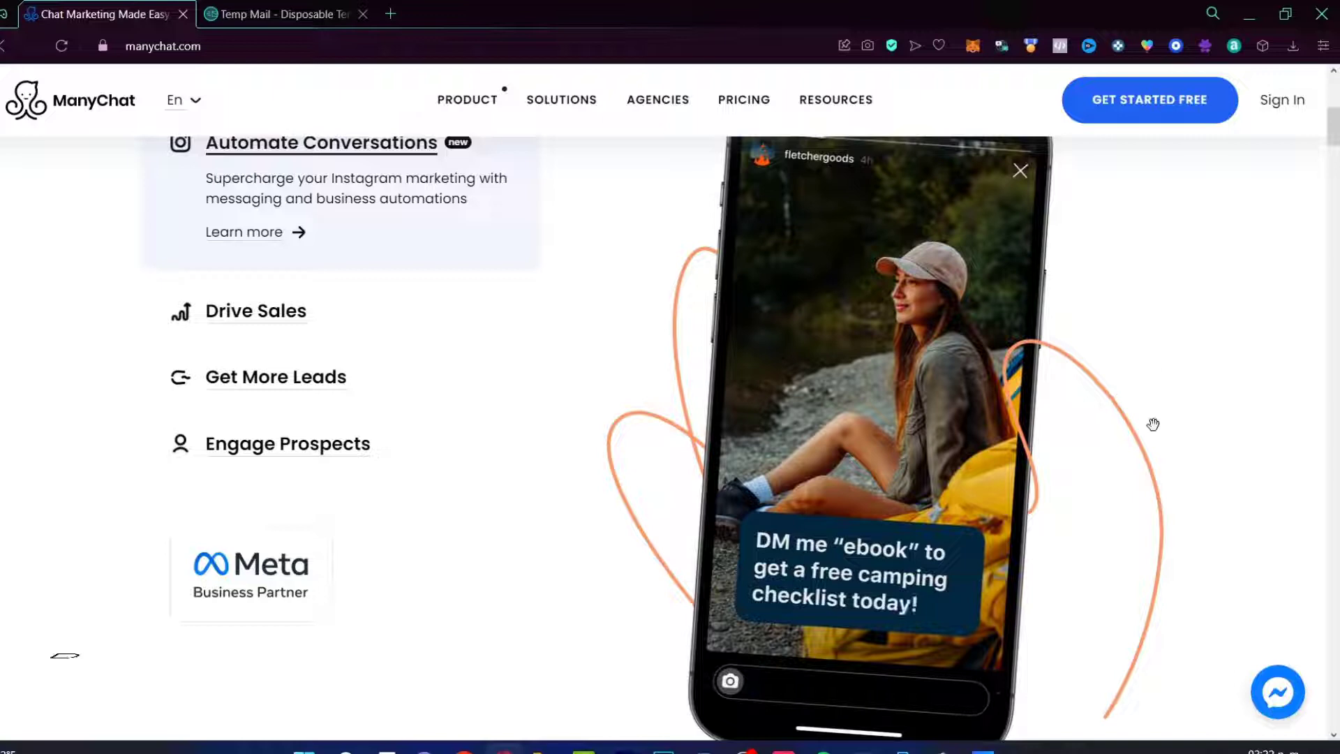
click(1187, 118)
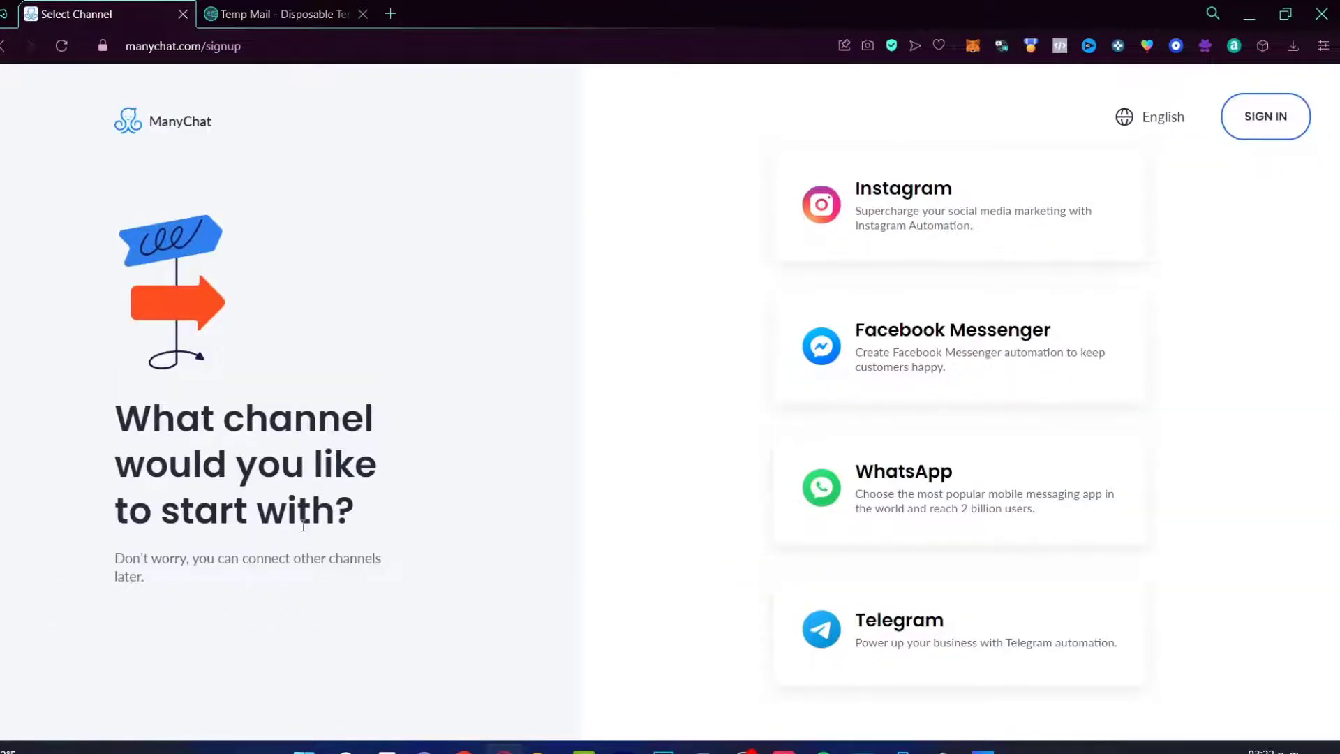
Step: Review the channel question and the email verification question during sign-up
drag(305, 418, 421, 506)
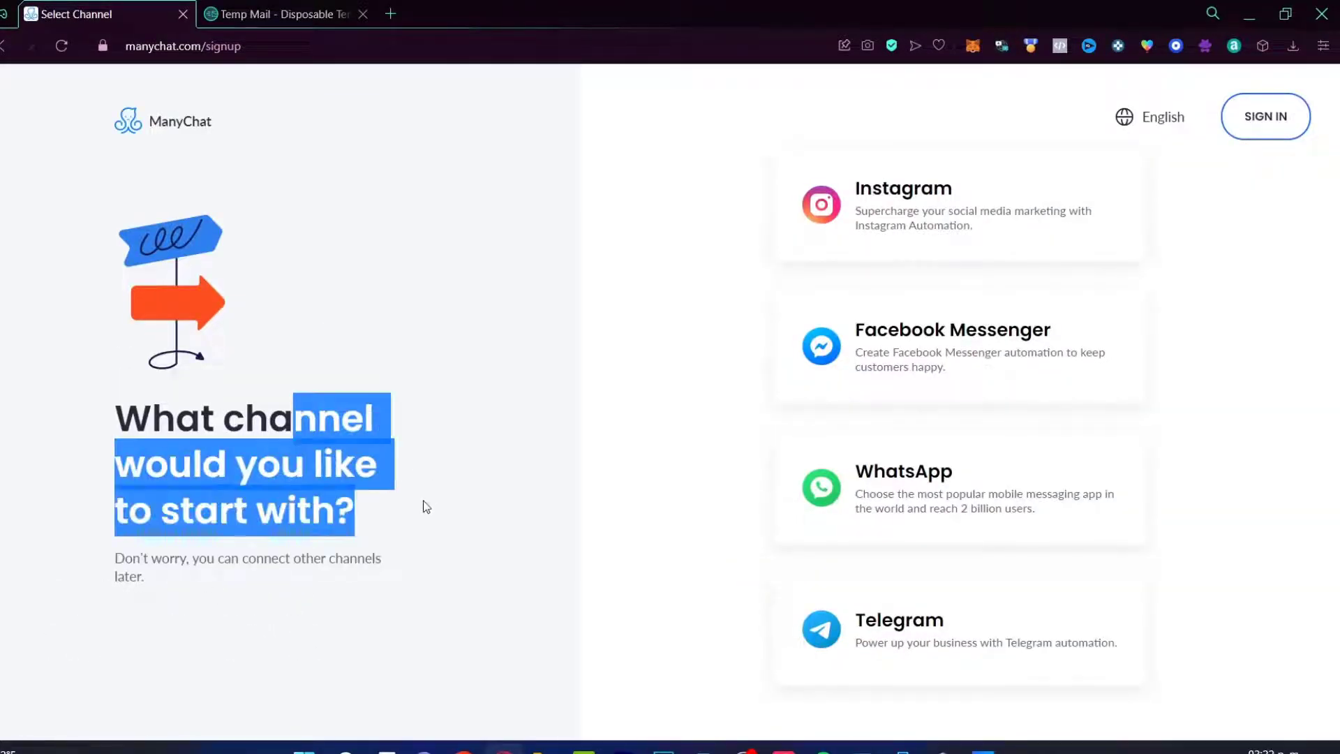
click(454, 515)
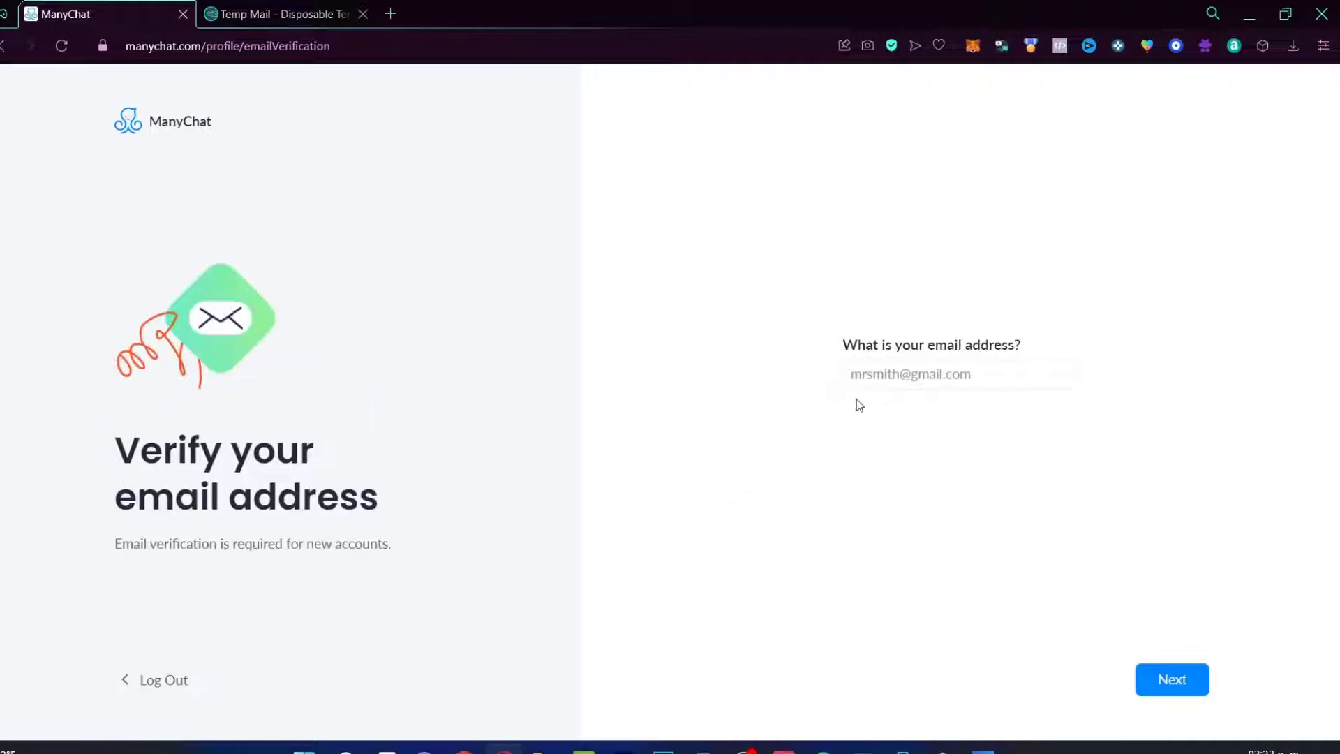
drag(882, 345, 1025, 345)
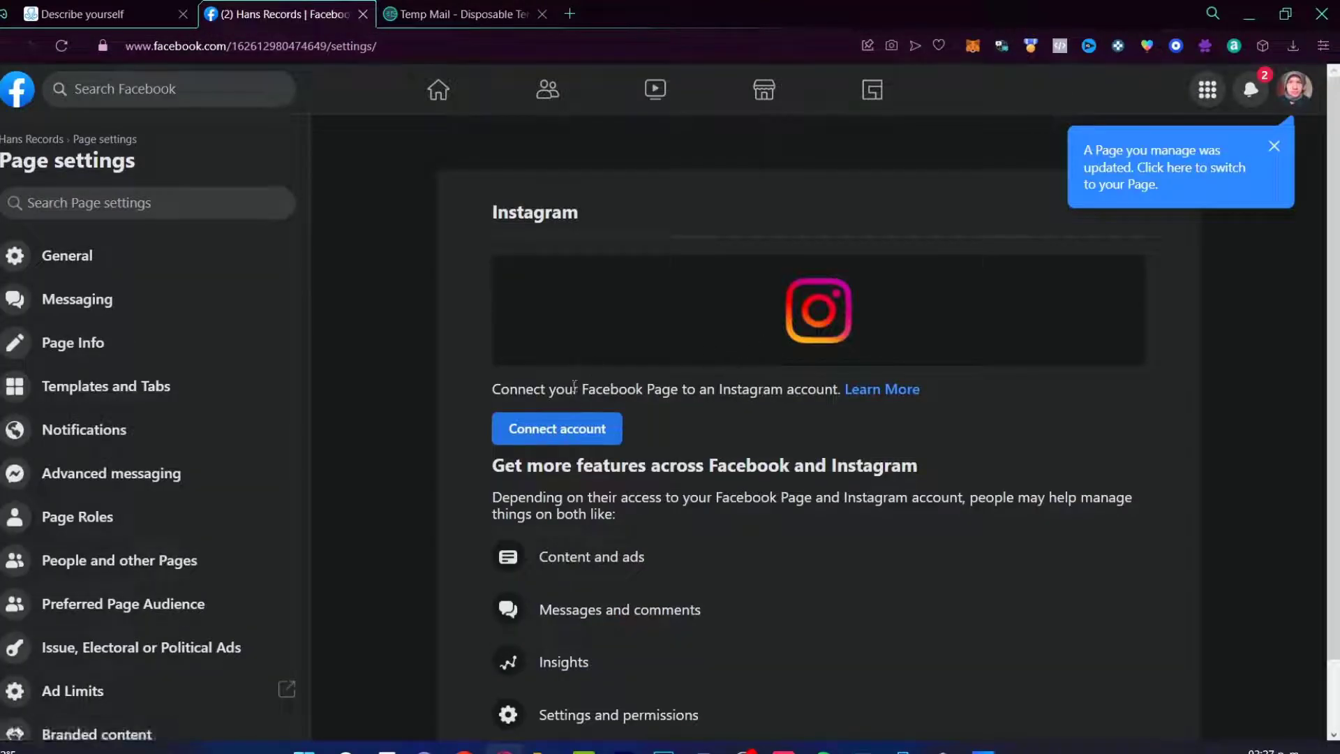
Step: Check ManyChat's connection steps, then link an Instagram account from the Facebook Page settings
drag(575, 388, 836, 387)
click(105, 14)
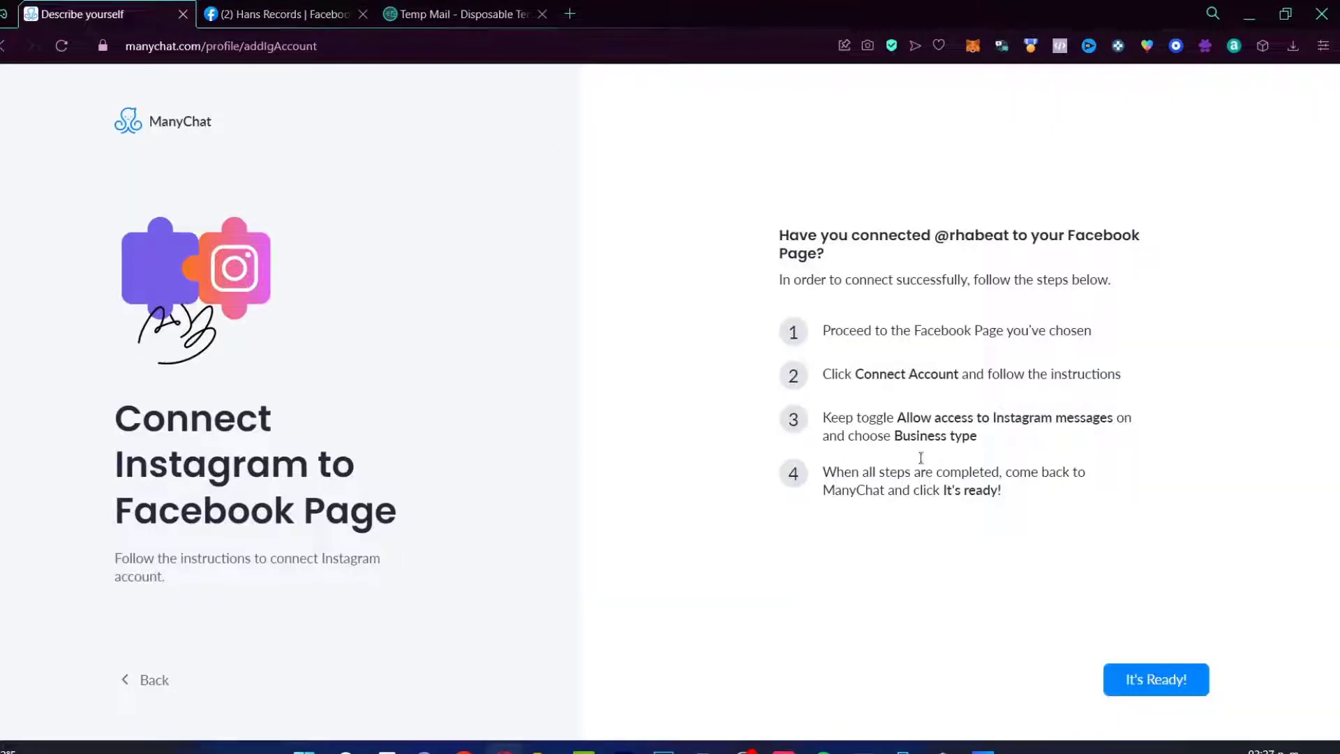
click(280, 13)
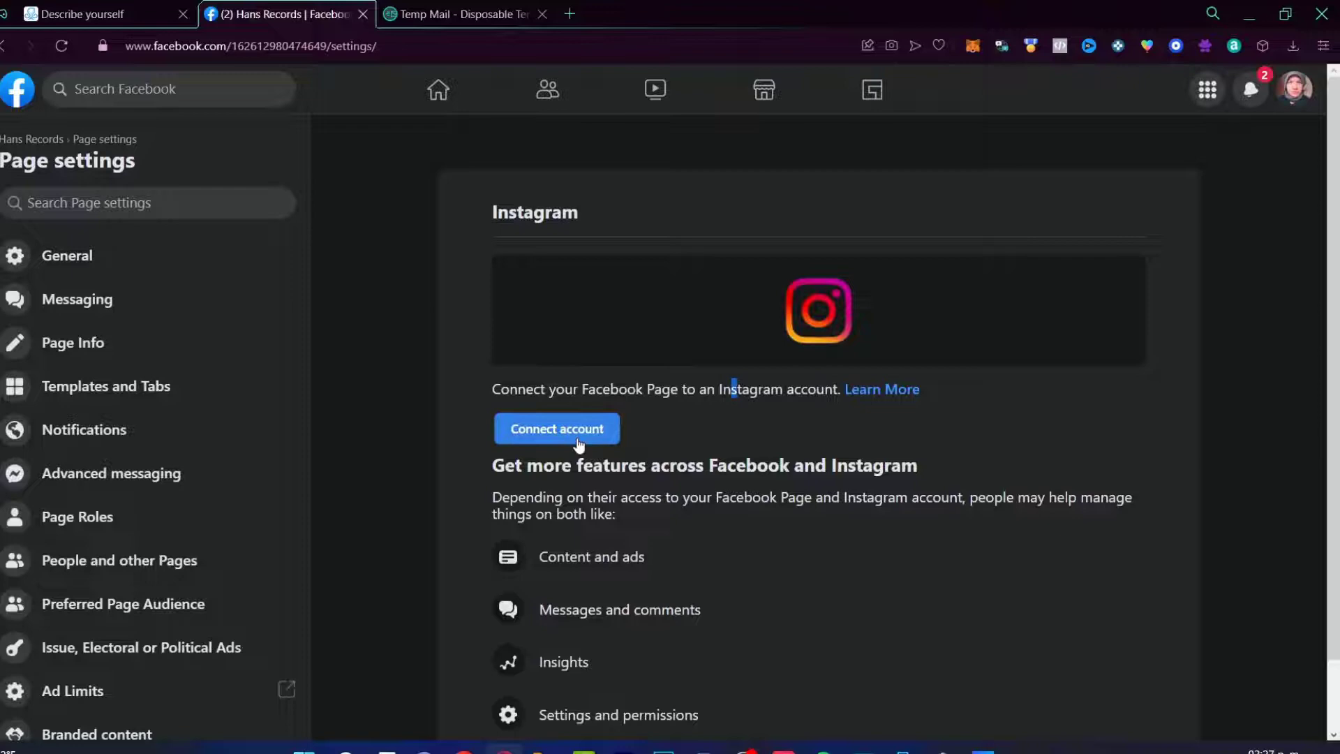
click(513, 428)
Step: Confirm the Instagram connection and continue to the Inbox overview
click(831, 578)
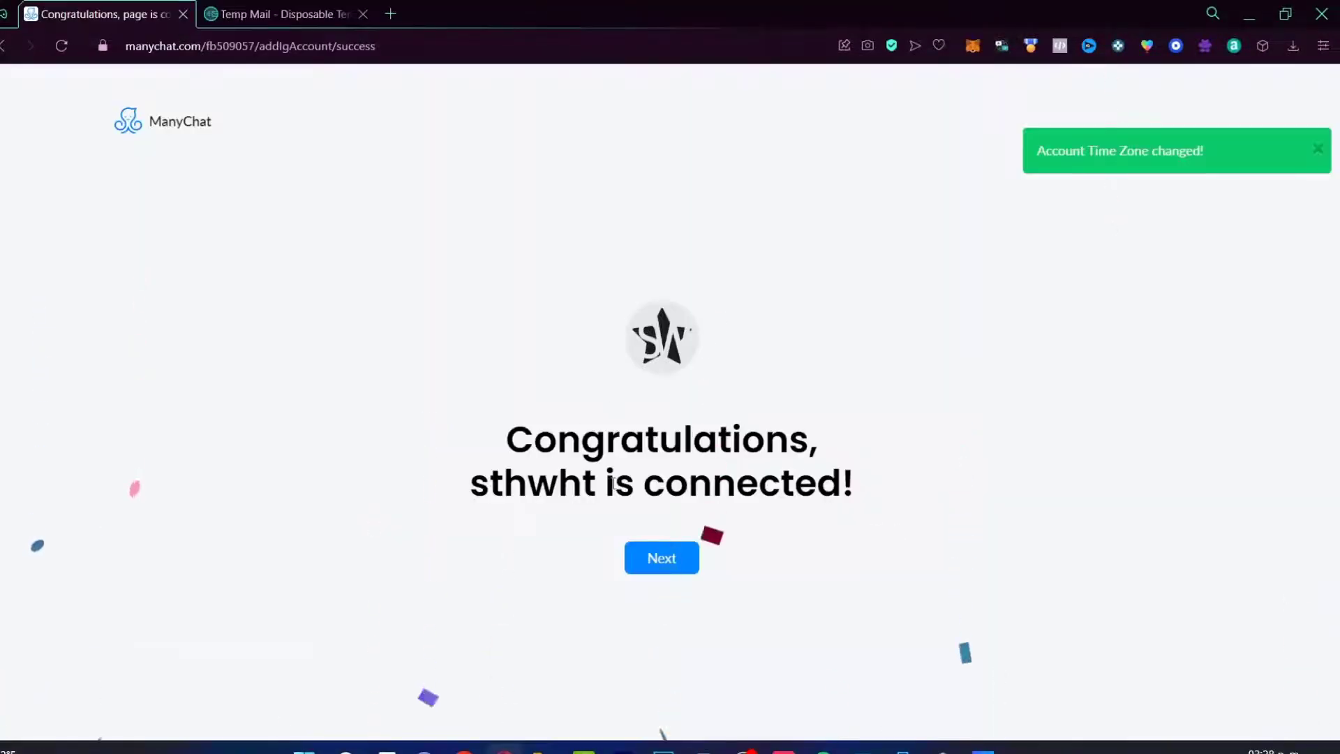
click(657, 571)
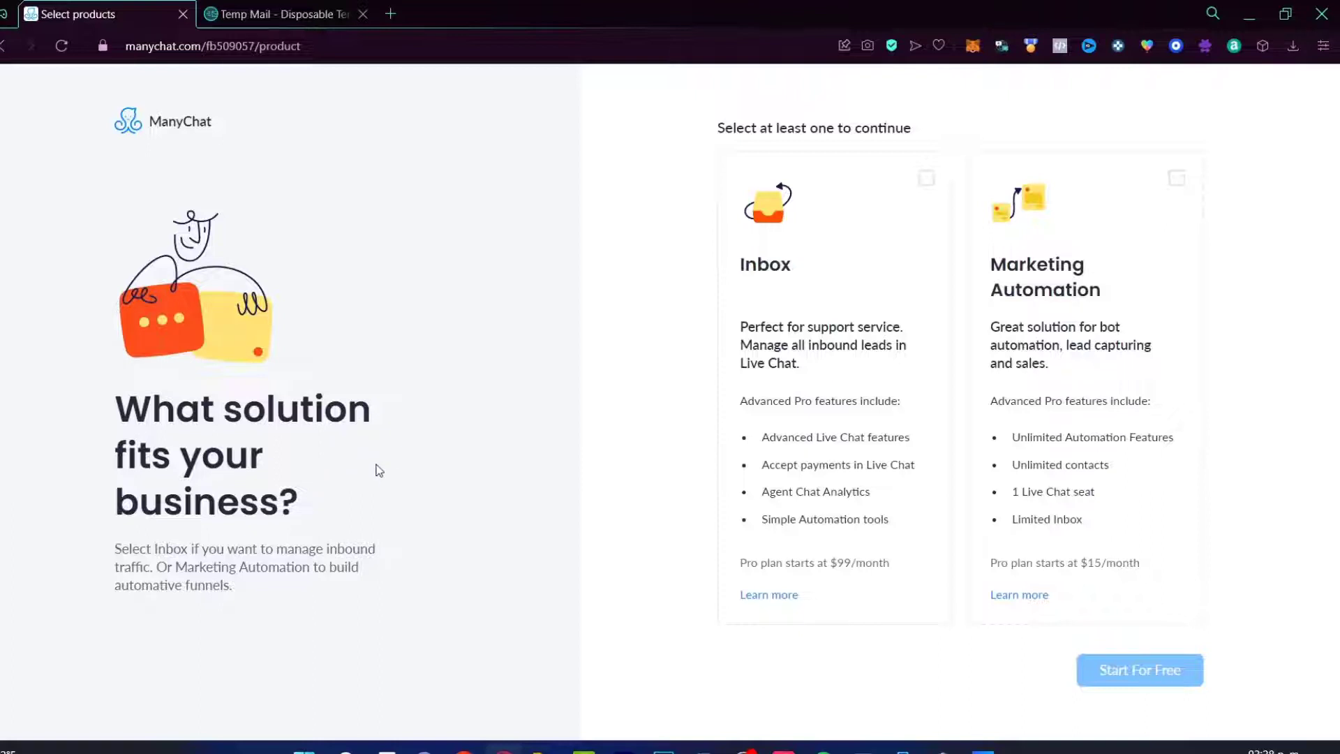
drag(799, 262, 742, 274)
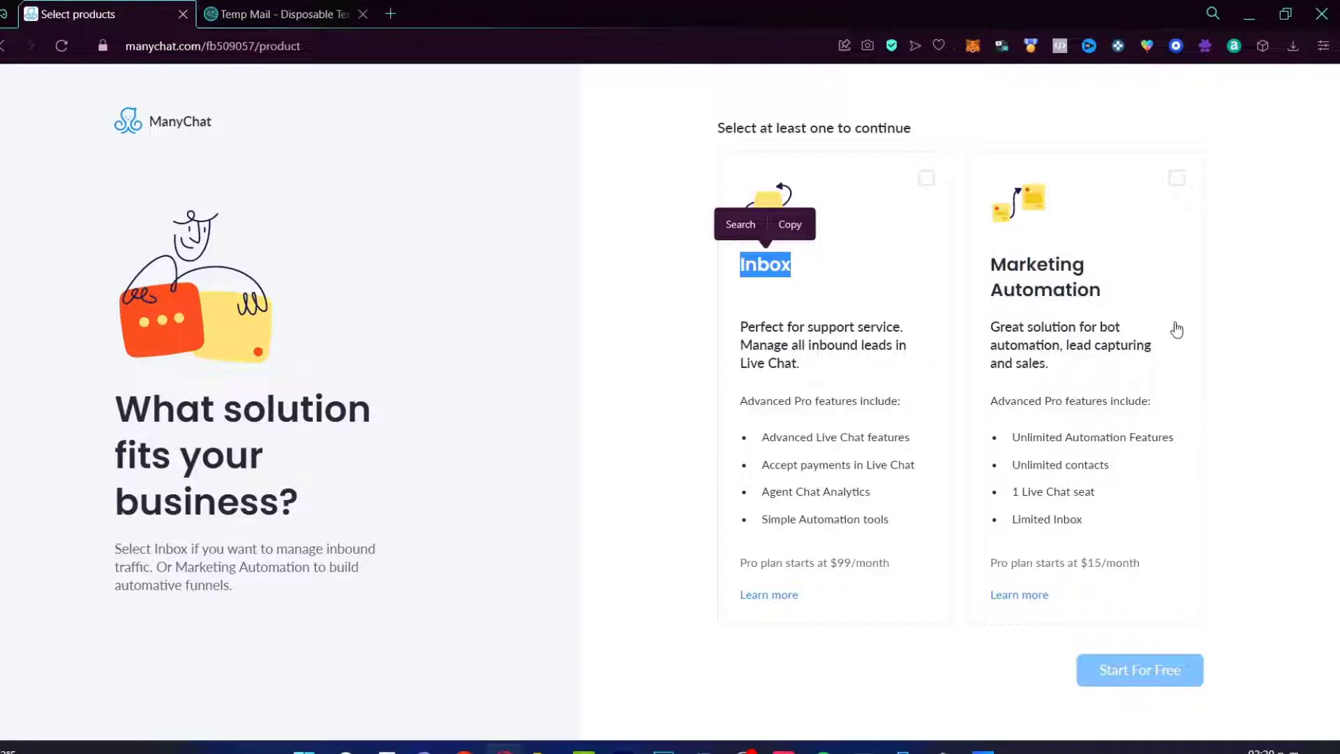
Step: Choose Marketing Automation as the solution and start for free
click(1335, 337)
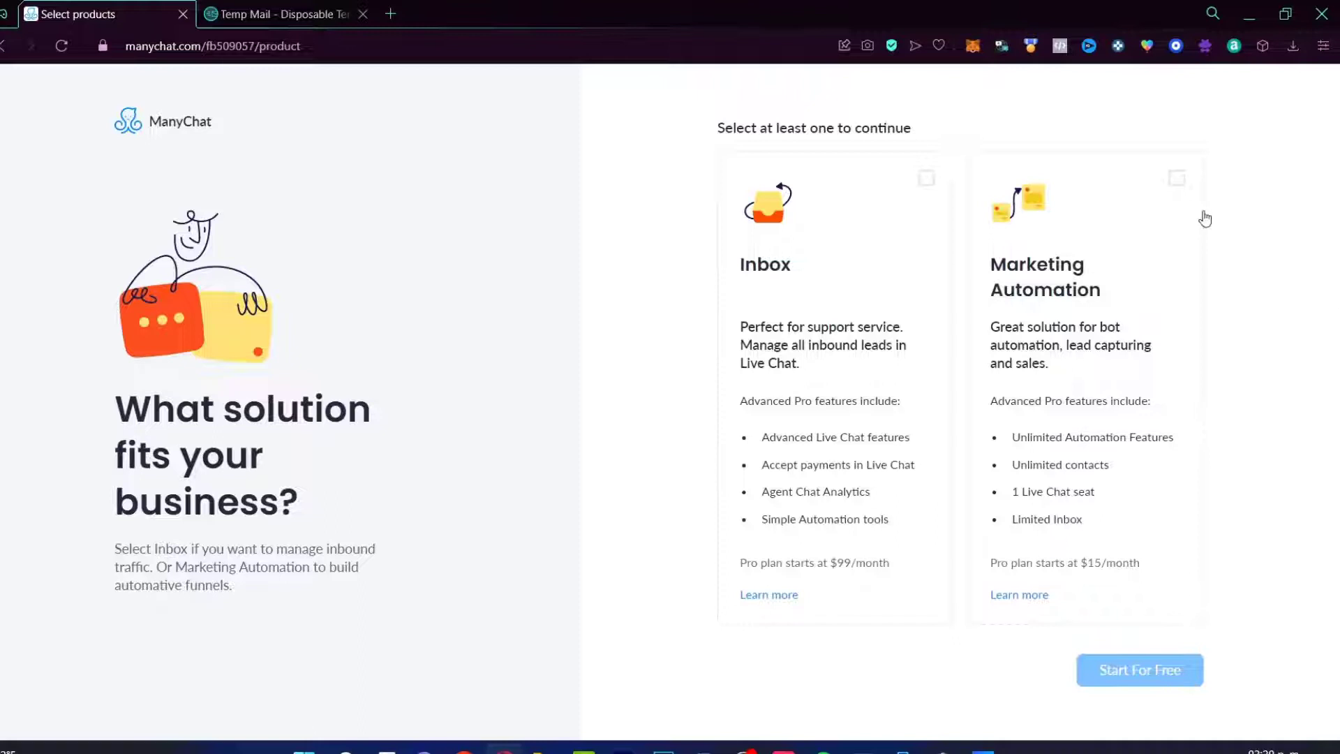
click(1177, 178)
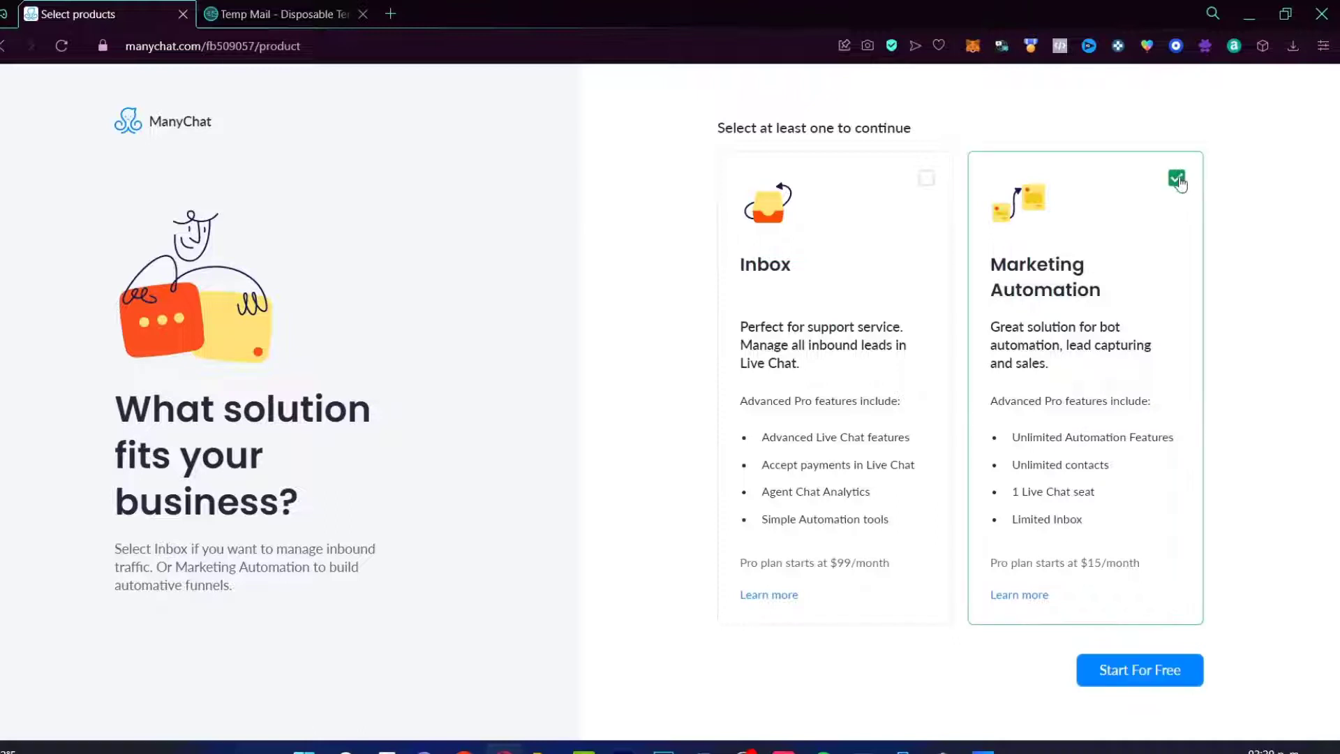
click(1145, 670)
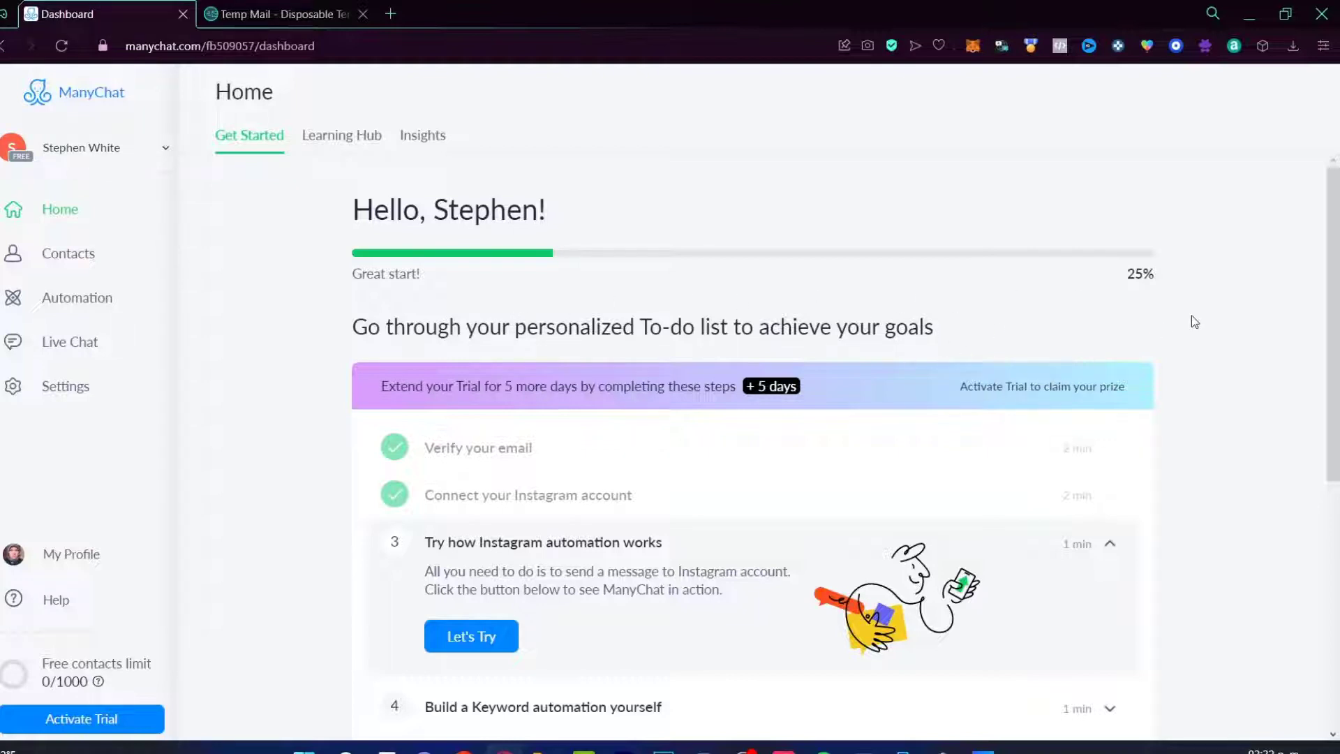
Step: Review the QR code instruction and the test keyword for the Instagram automation test
scroll(1194, 321, down, 2)
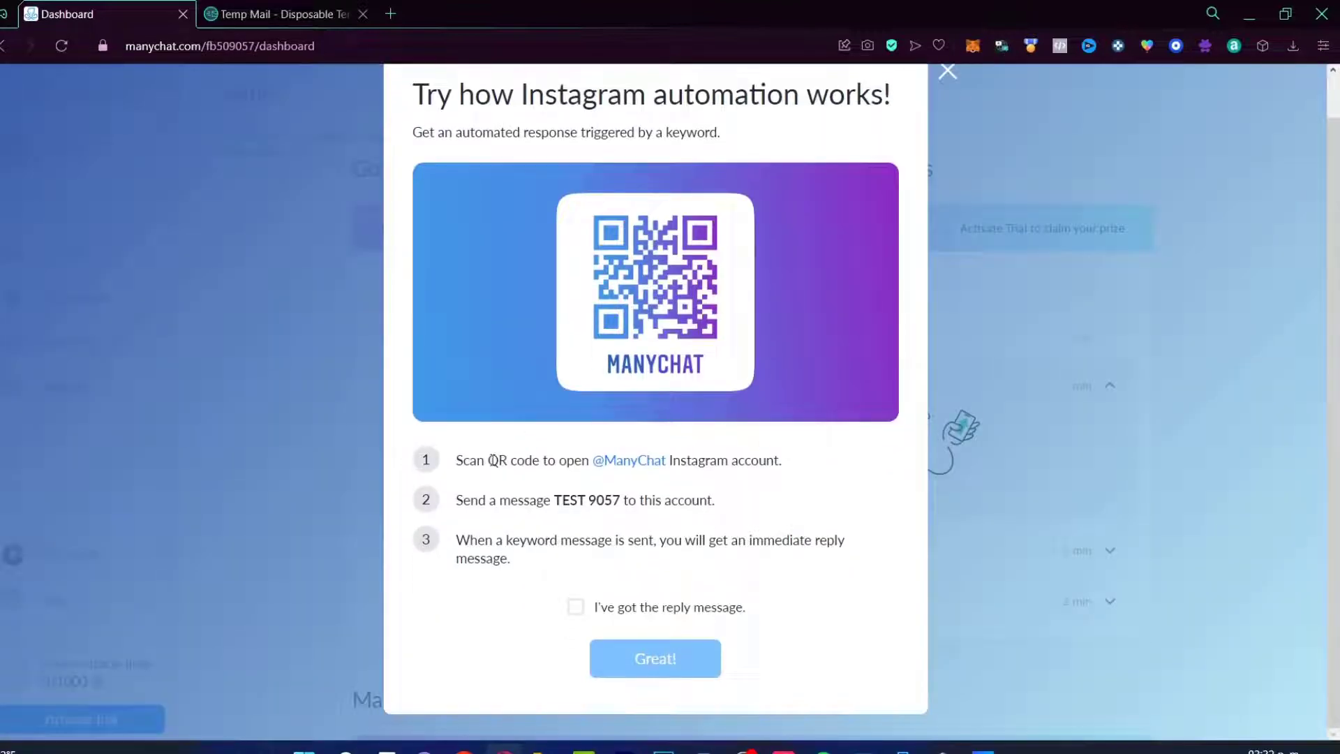
drag(488, 461, 590, 461)
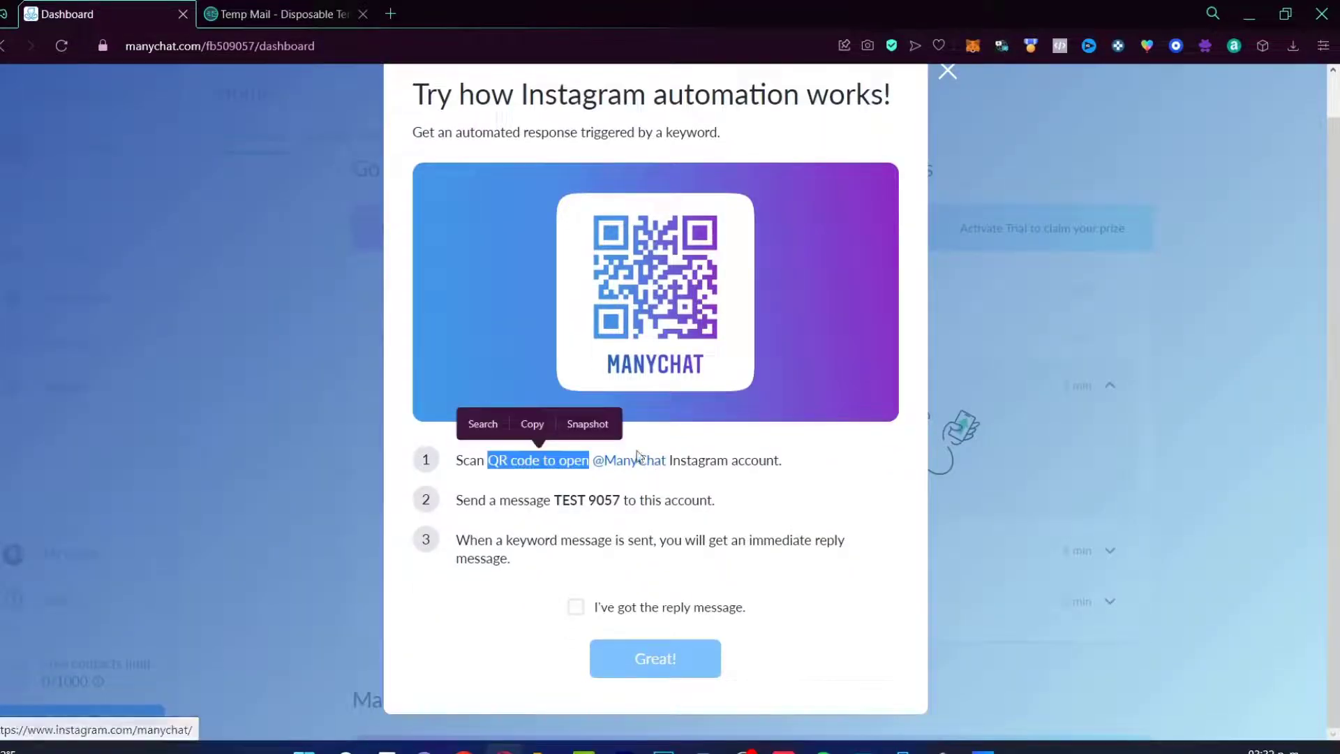
click(691, 461)
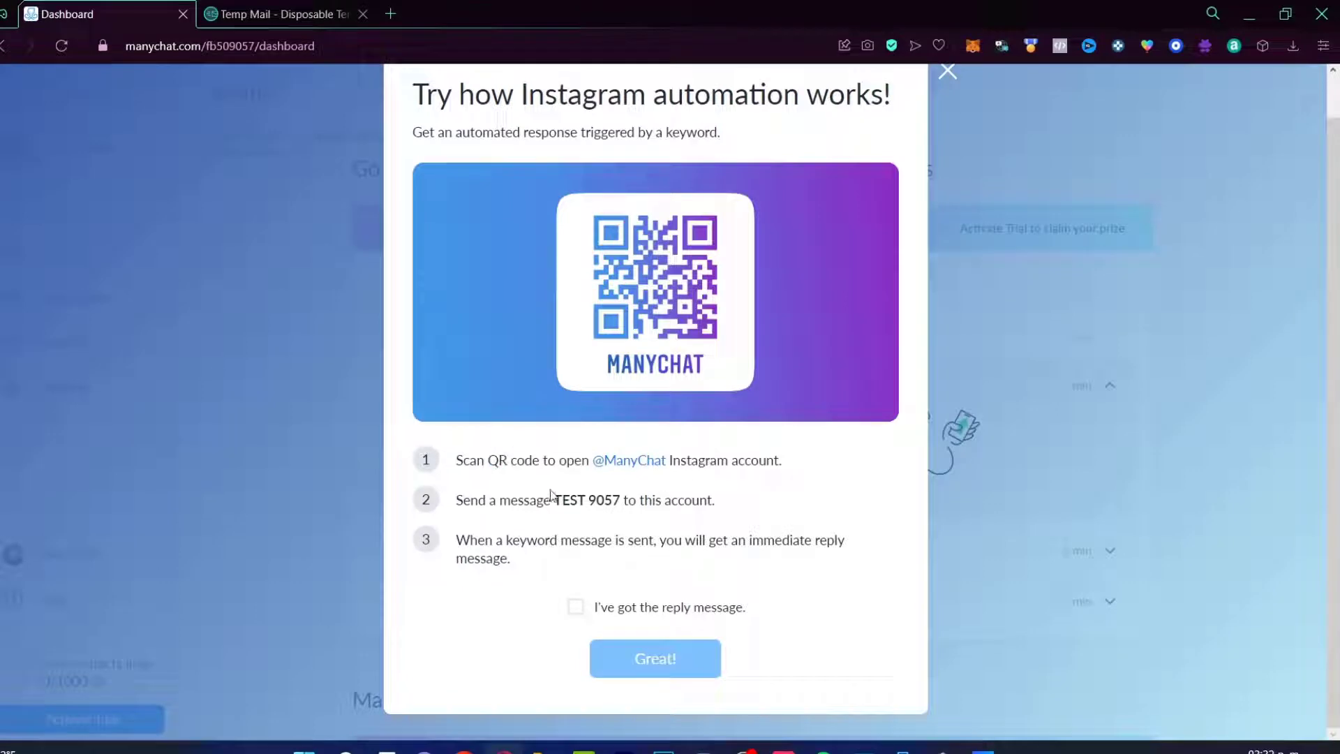
drag(548, 499, 629, 501)
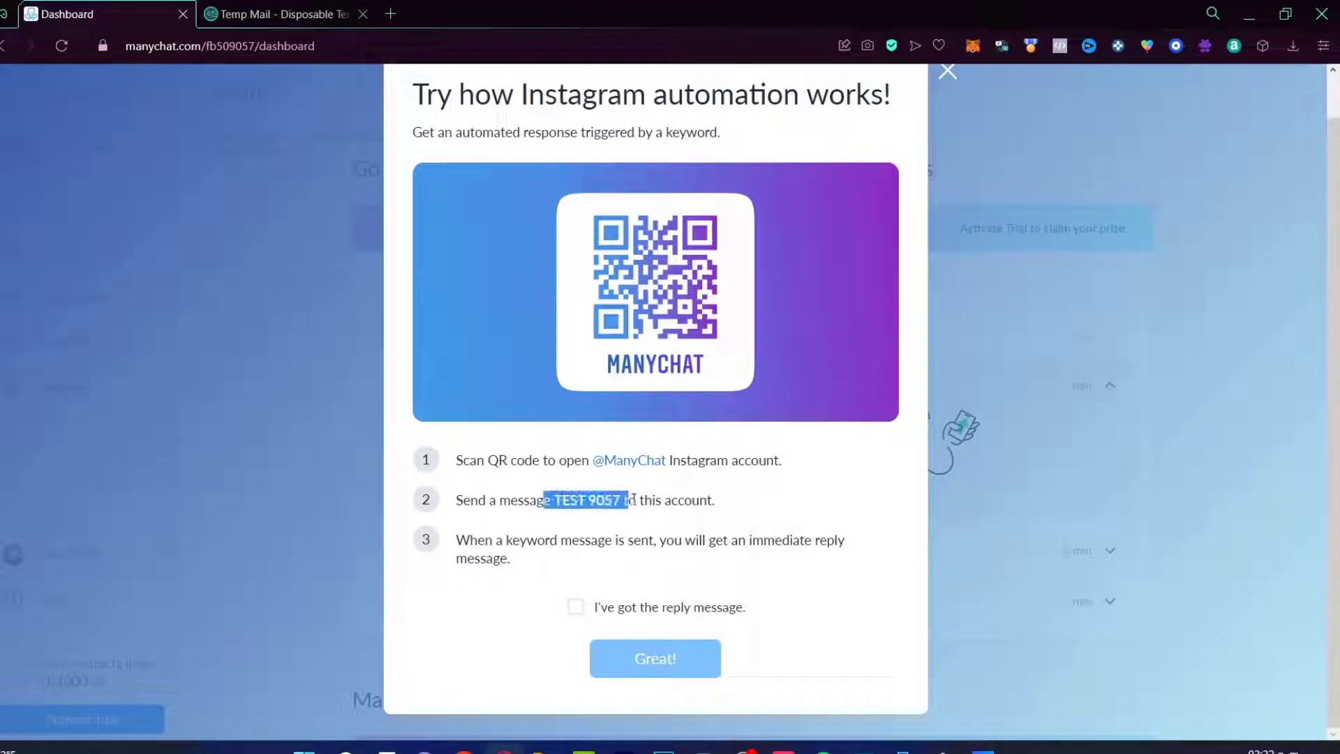
click(714, 500)
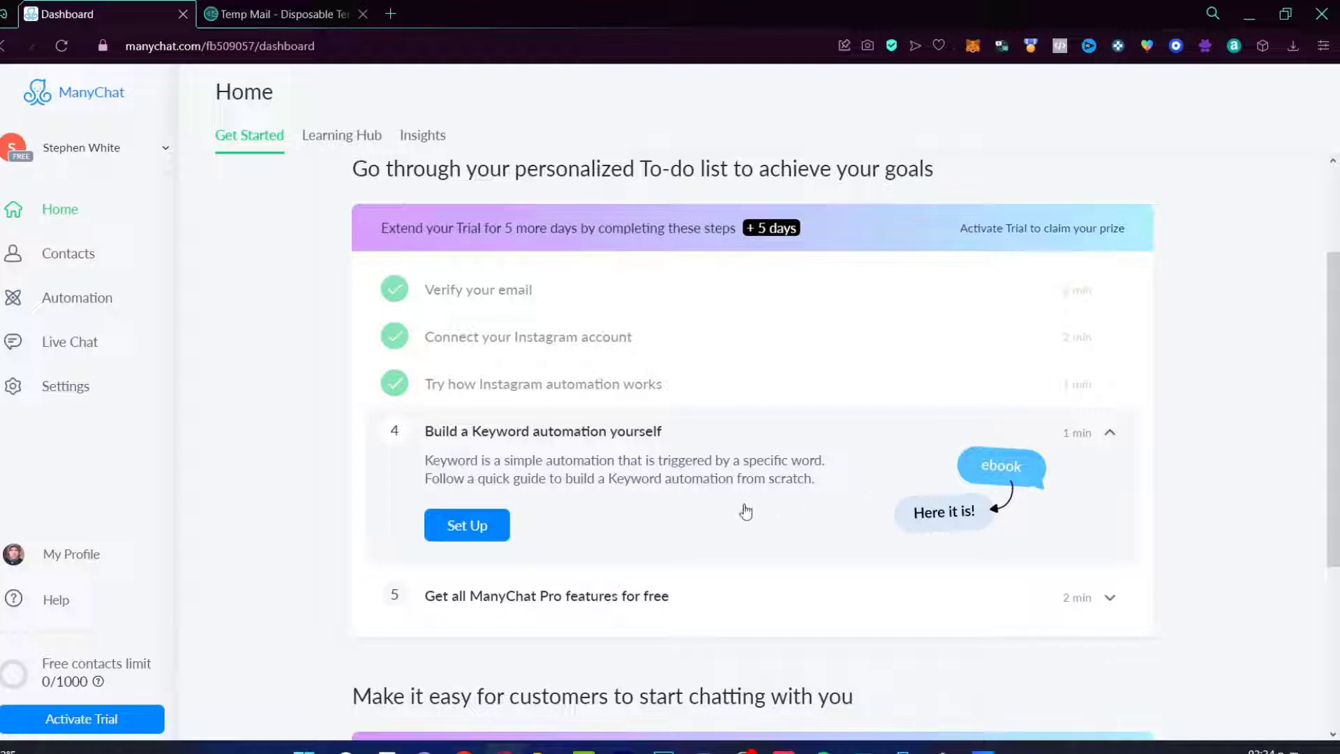
Step: Start a Keyword automation using Instagram Keyword as the flow trigger
click(505, 532)
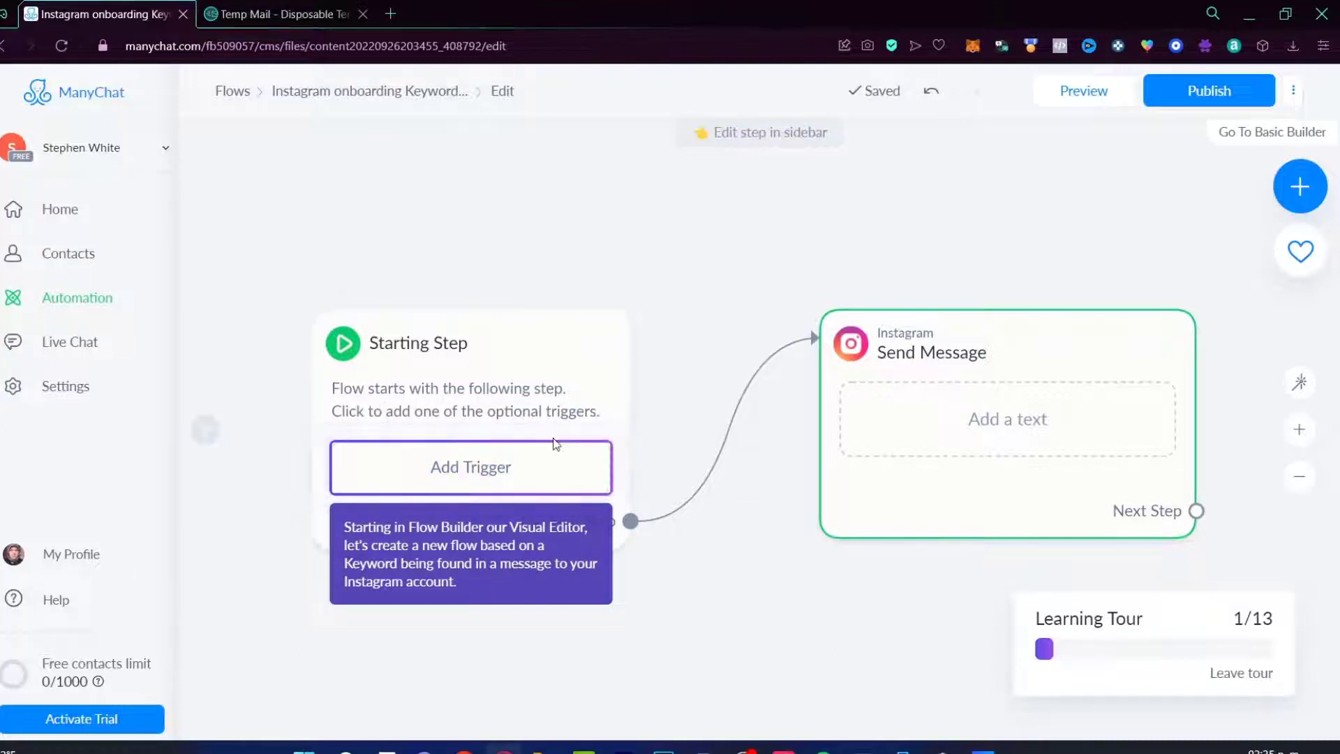
click(555, 477)
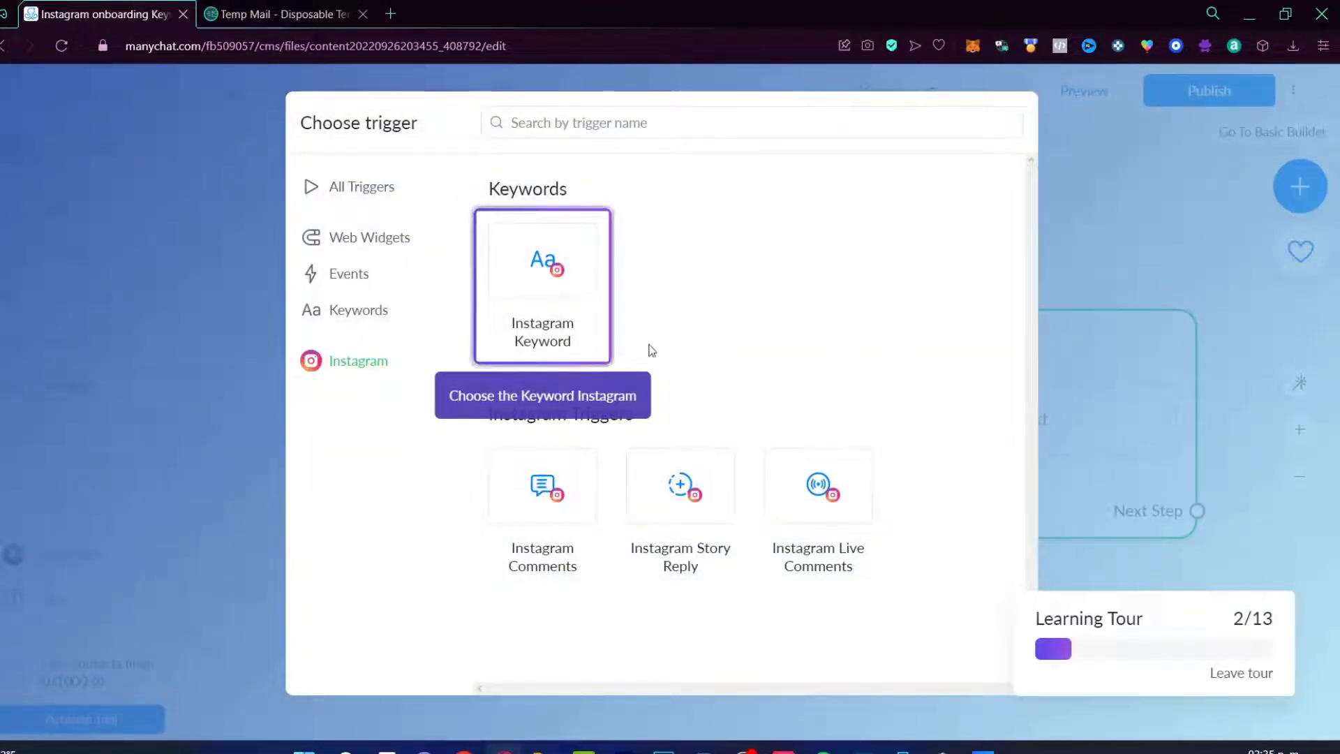
click(564, 302)
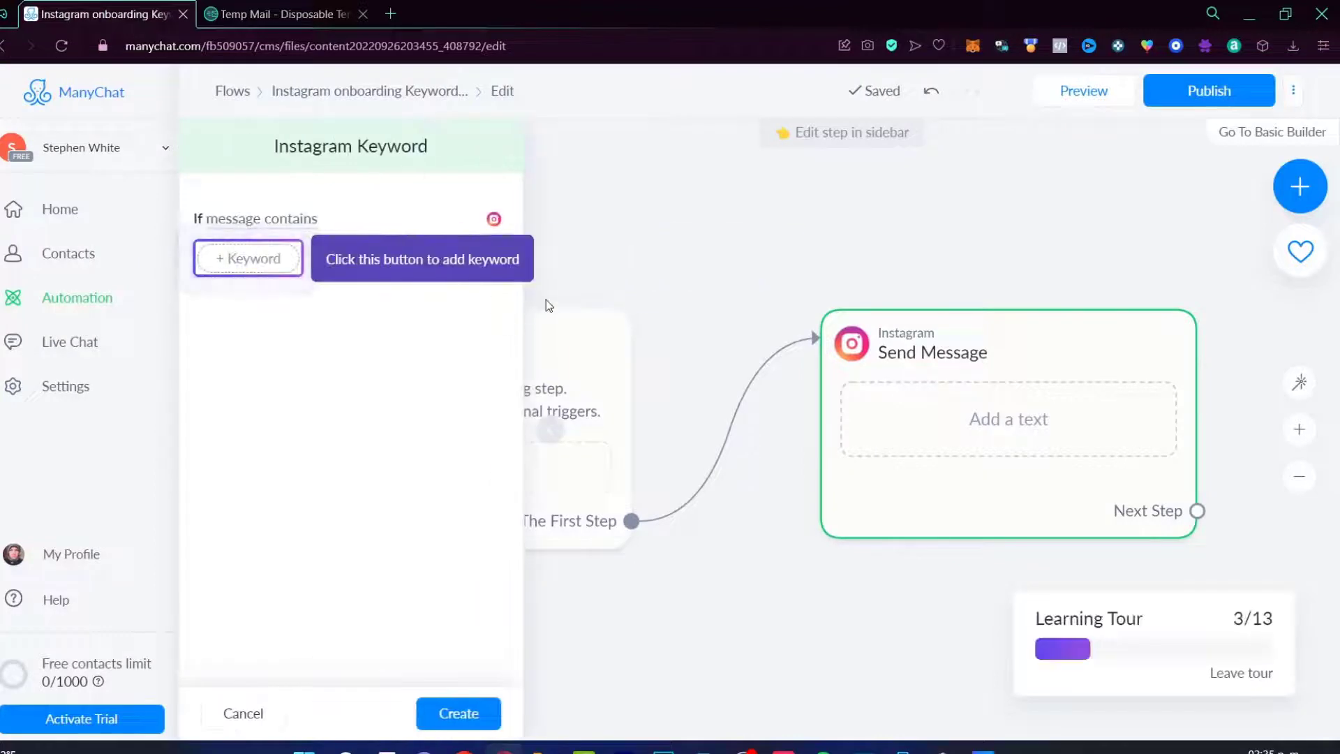
Step: Add 'tour' as the trigger keyword and create the trigger
click(251, 259)
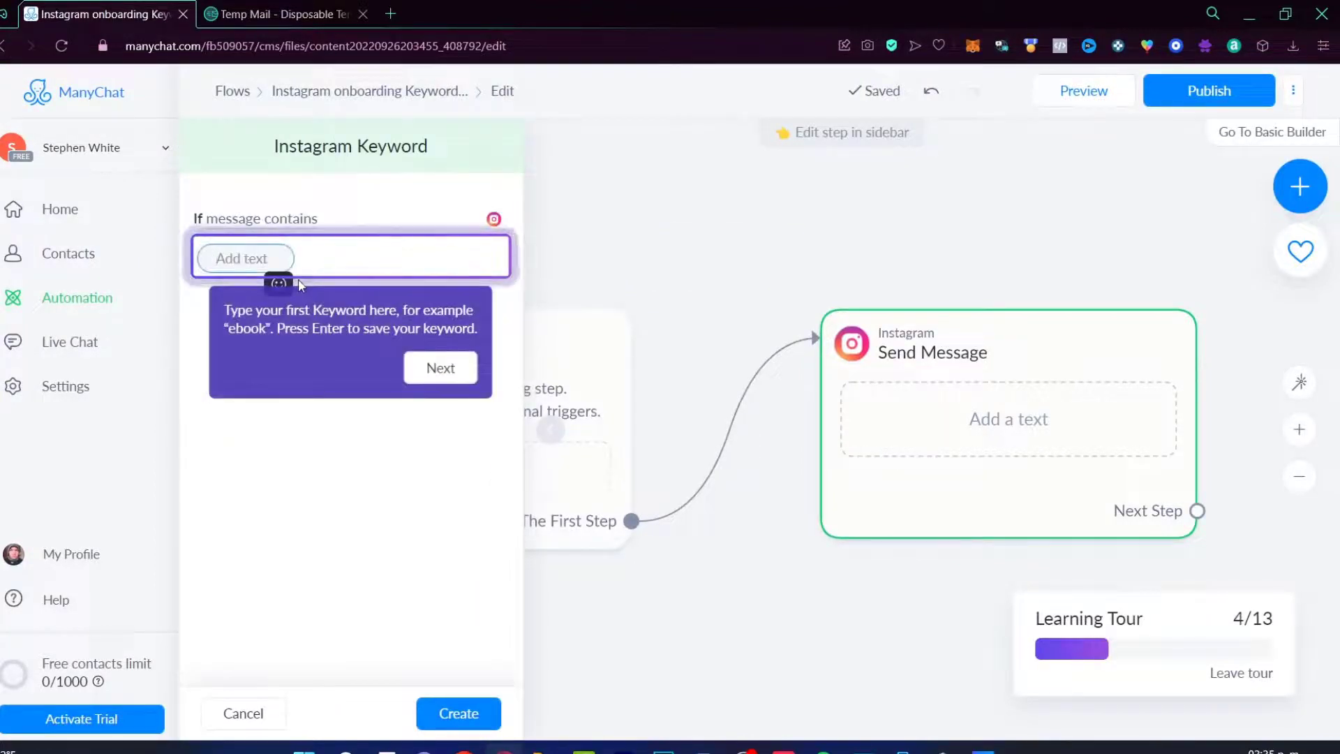
text(tour)
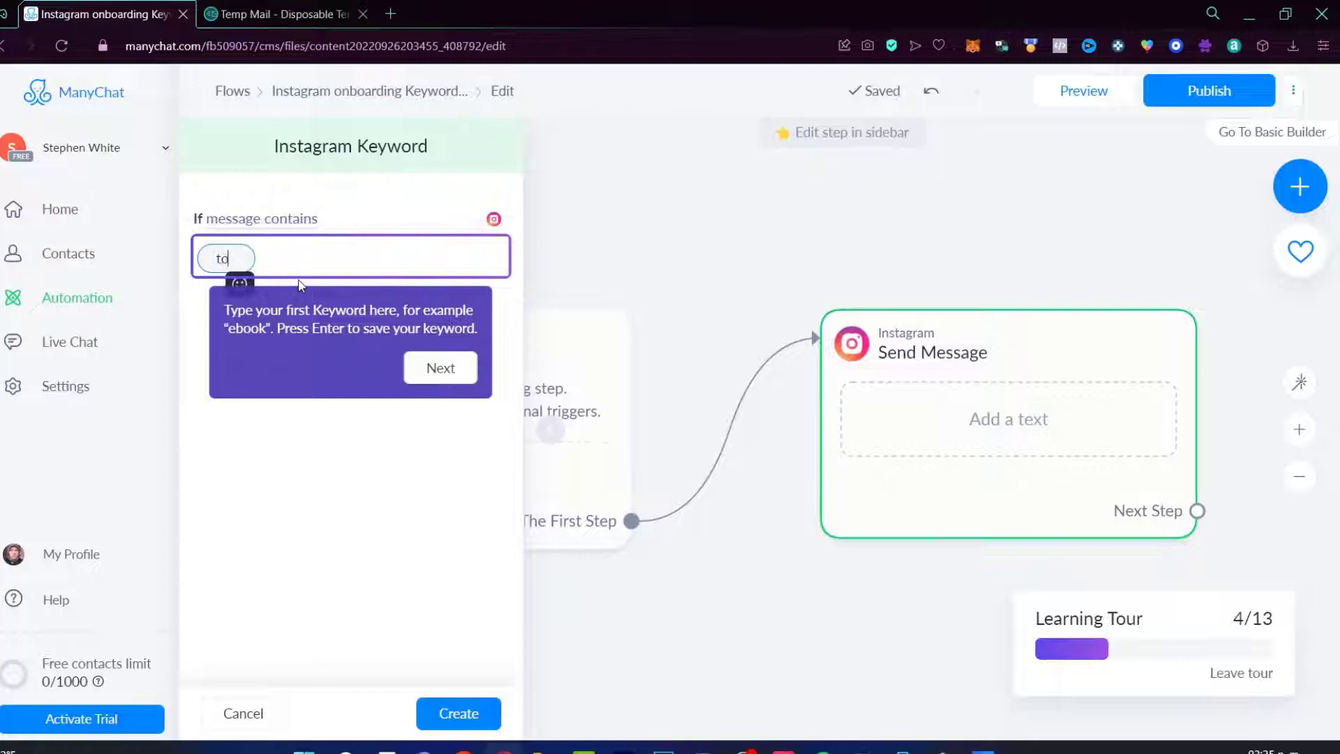
click(446, 367)
click(473, 712)
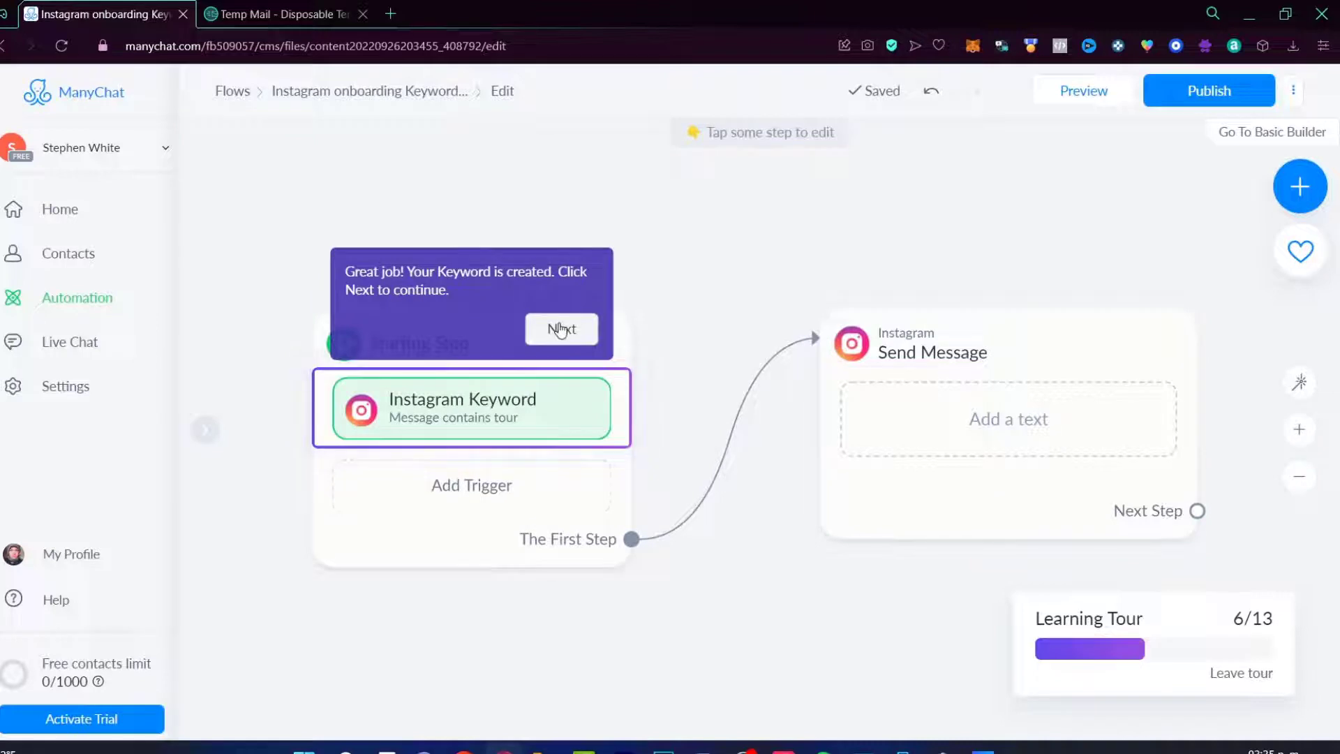
Step: Reposition the Send Message step and open it for editing
click(560, 331)
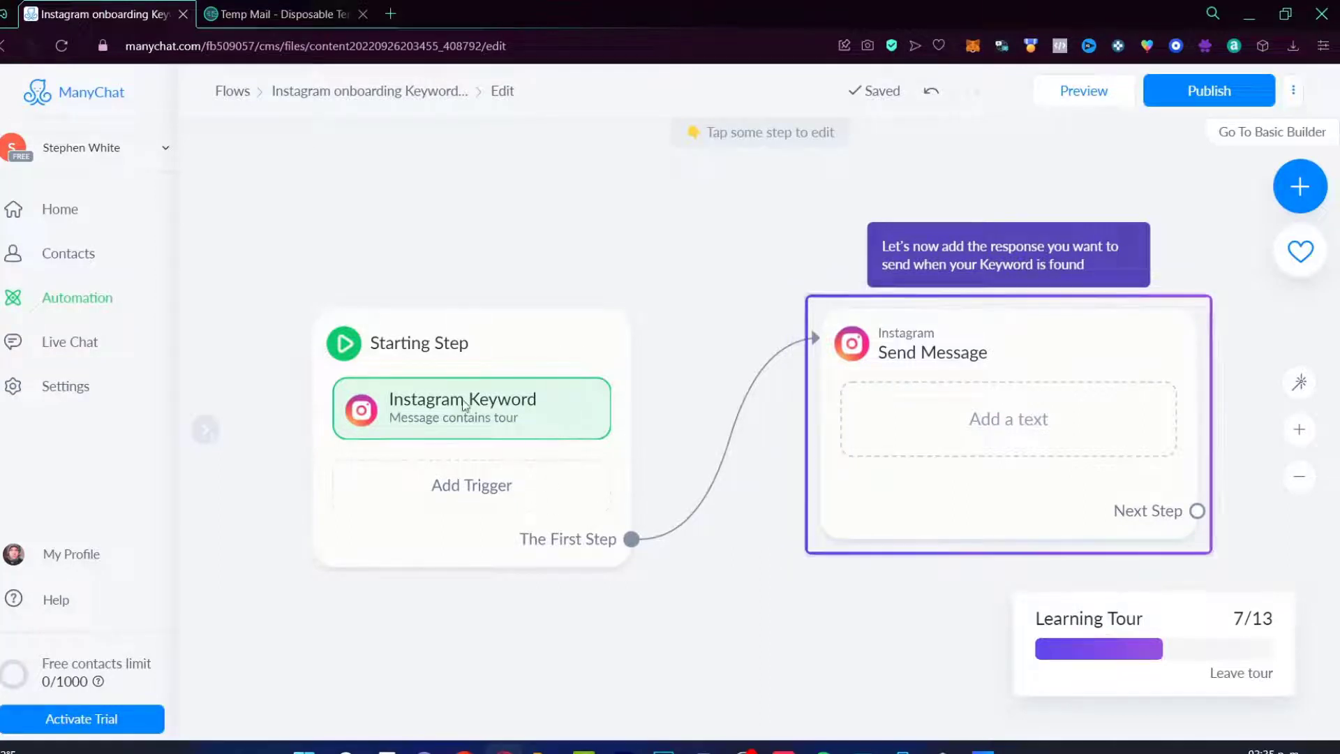
drag(941, 345, 890, 245)
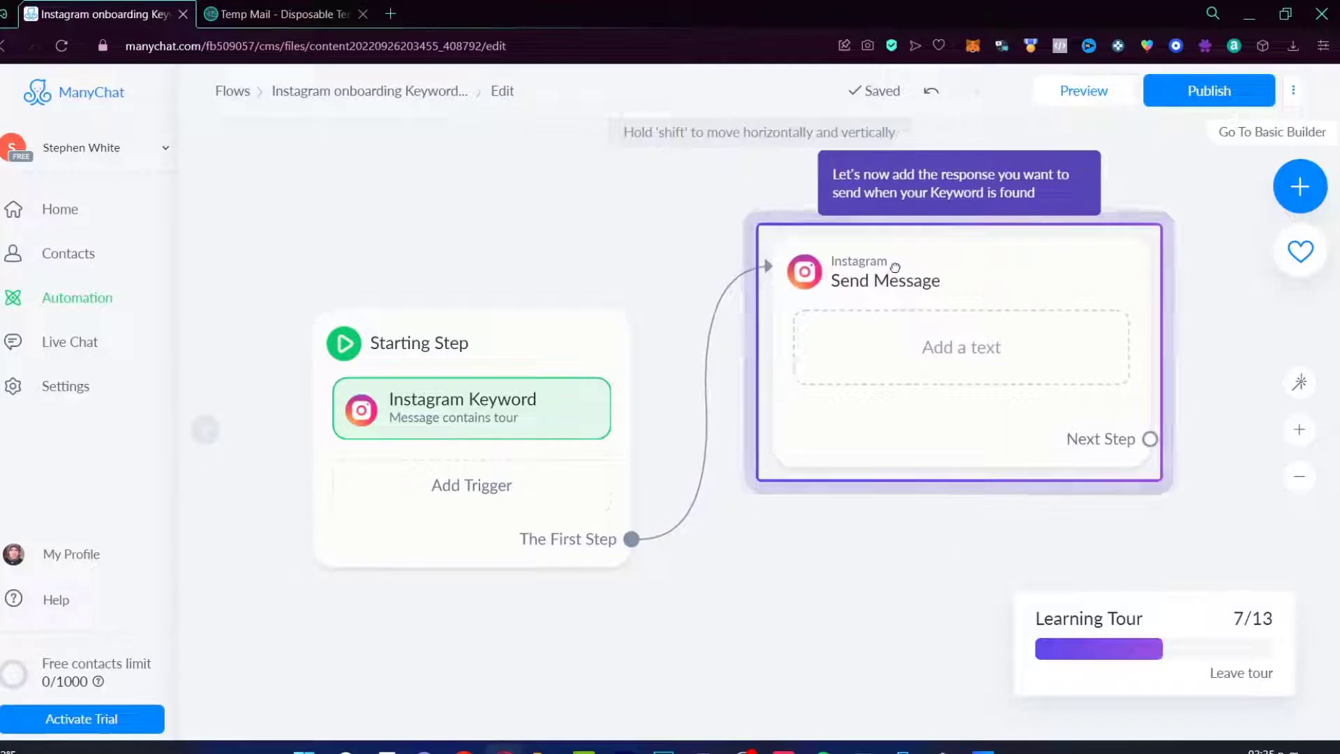
click(873, 345)
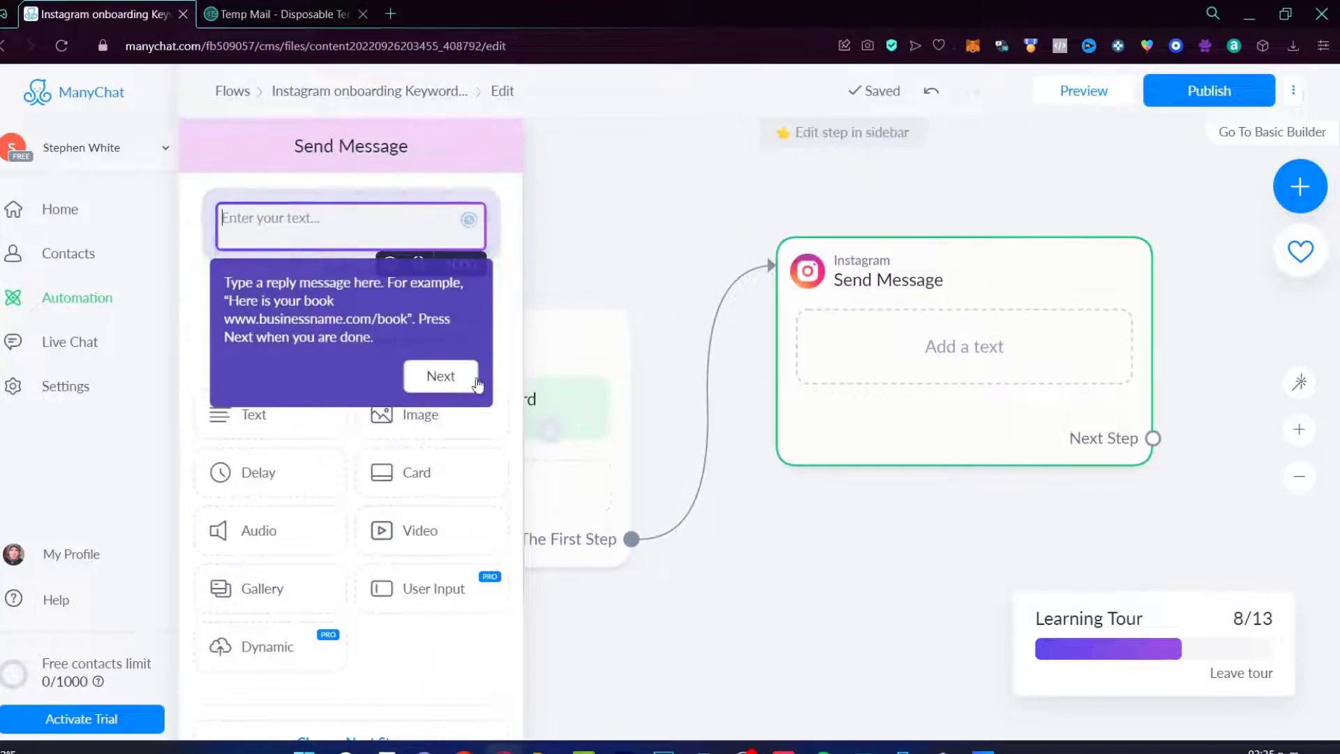
click(444, 386)
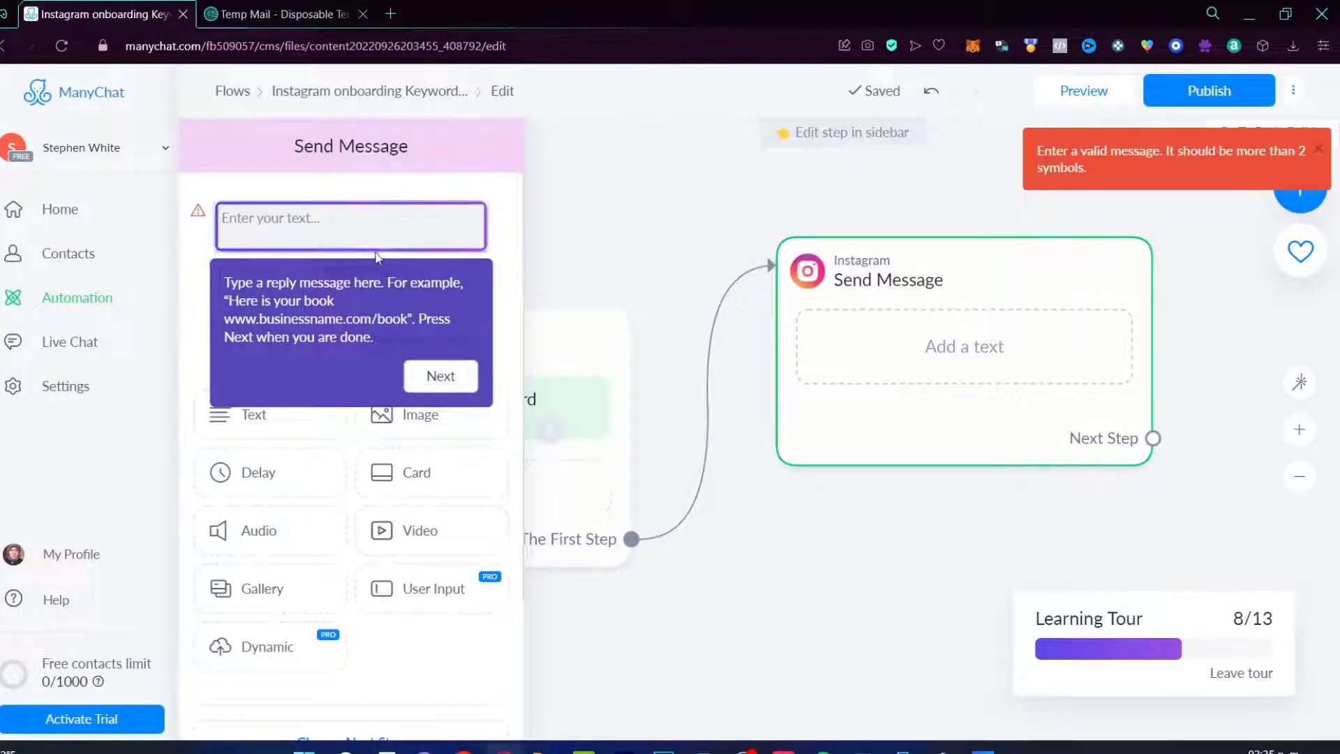
Step: Paste the 2022 tours thank-you reply and publish the automation
click(358, 222)
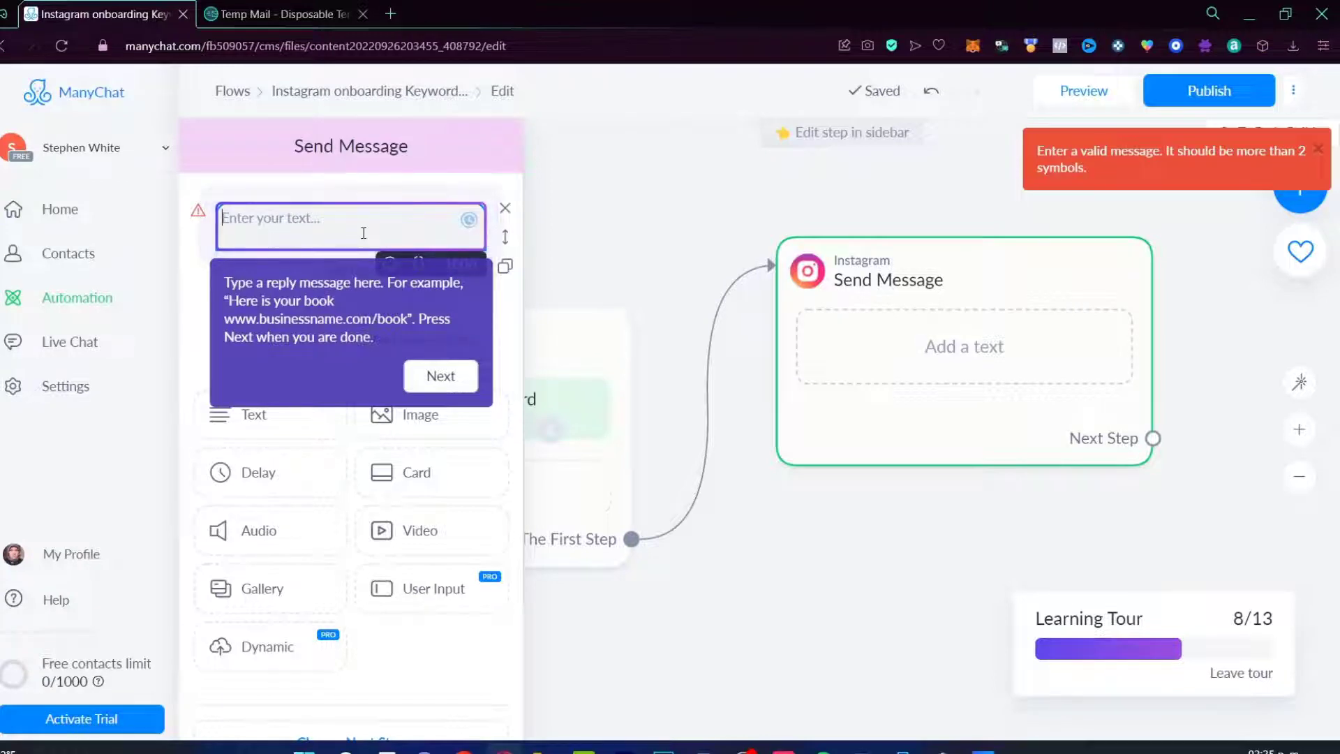
text(Thank you so much for your interest into your tour section! Here is a sample of my next tours by the end of 2022:)
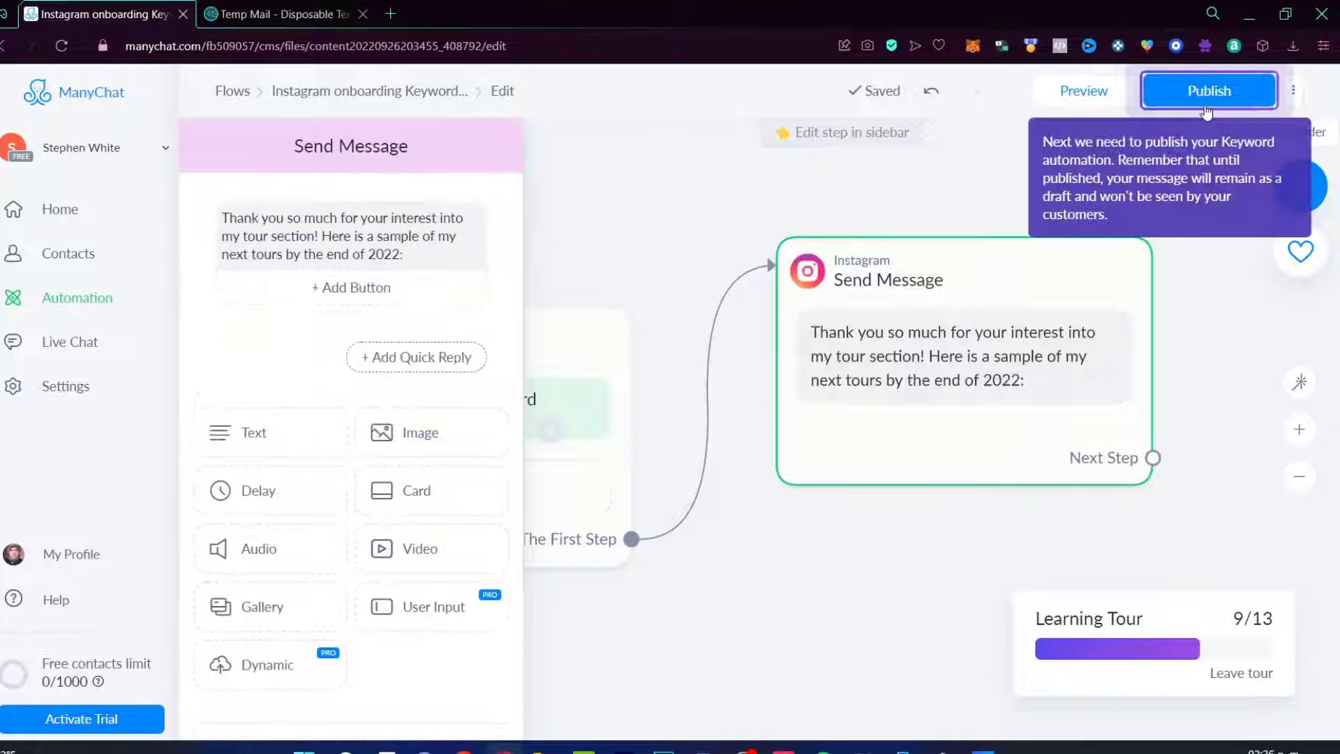
click(1219, 94)
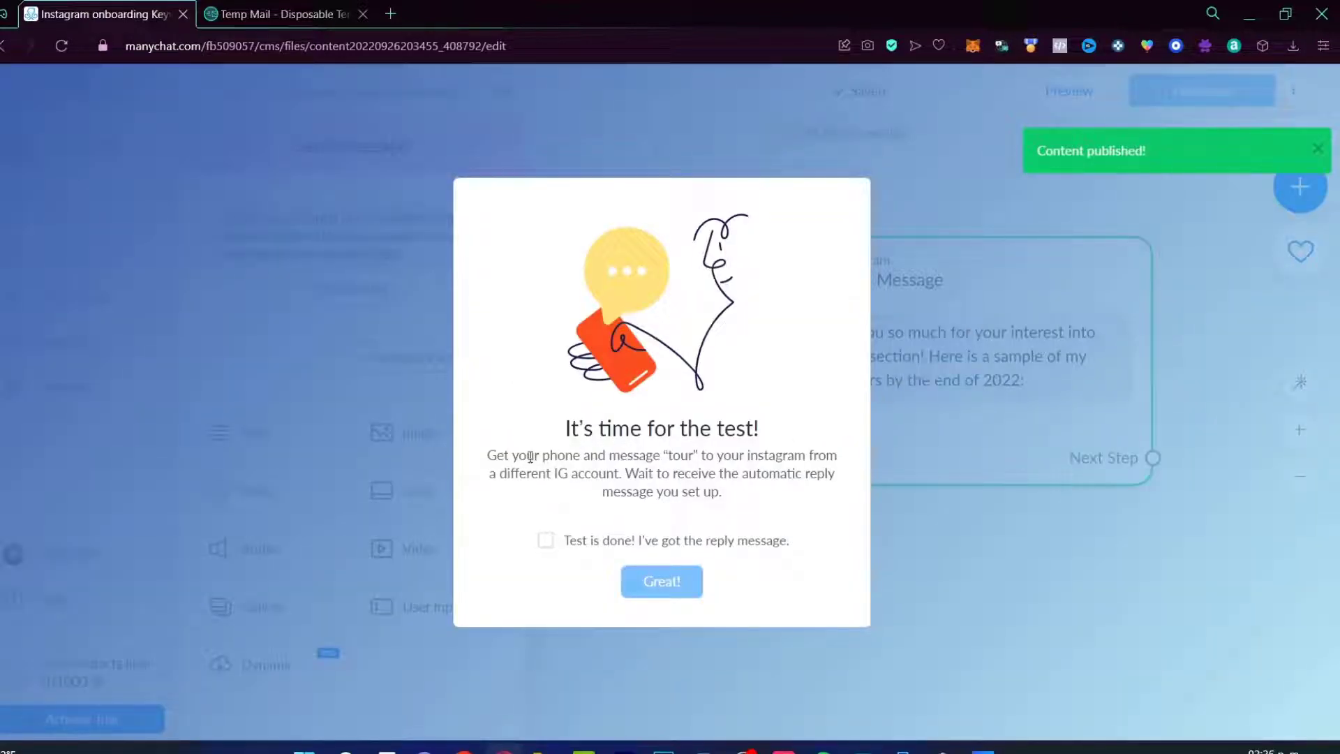
drag(530, 457, 803, 497)
Step: In Instagram, search for the automated account by its name
key(alt+Tab)
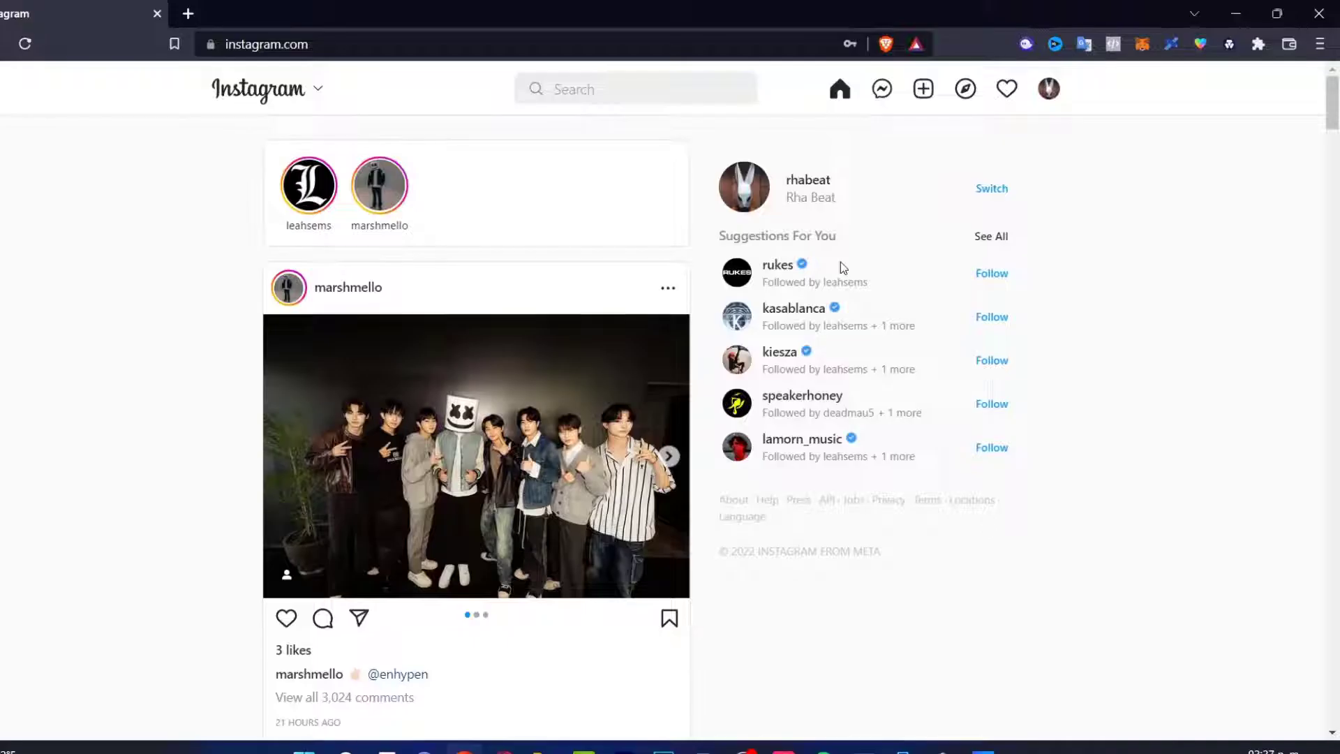
click(631, 93)
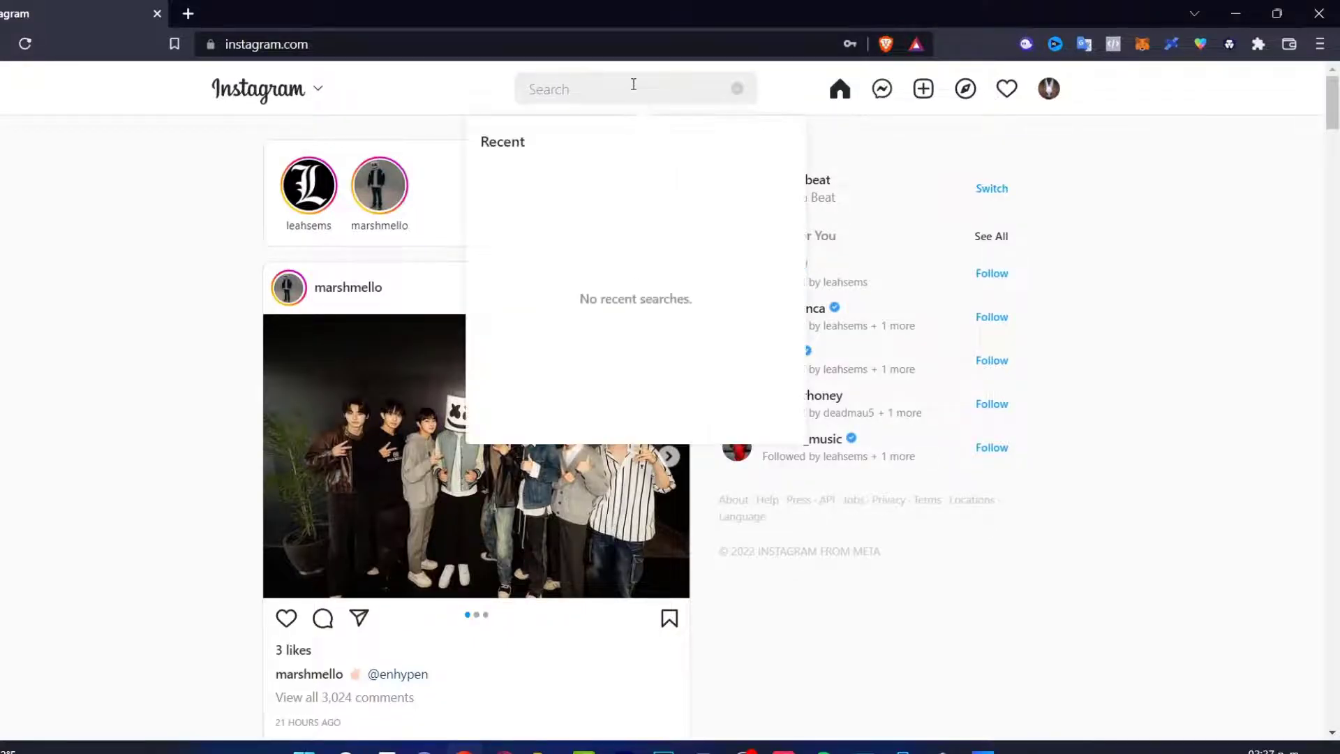
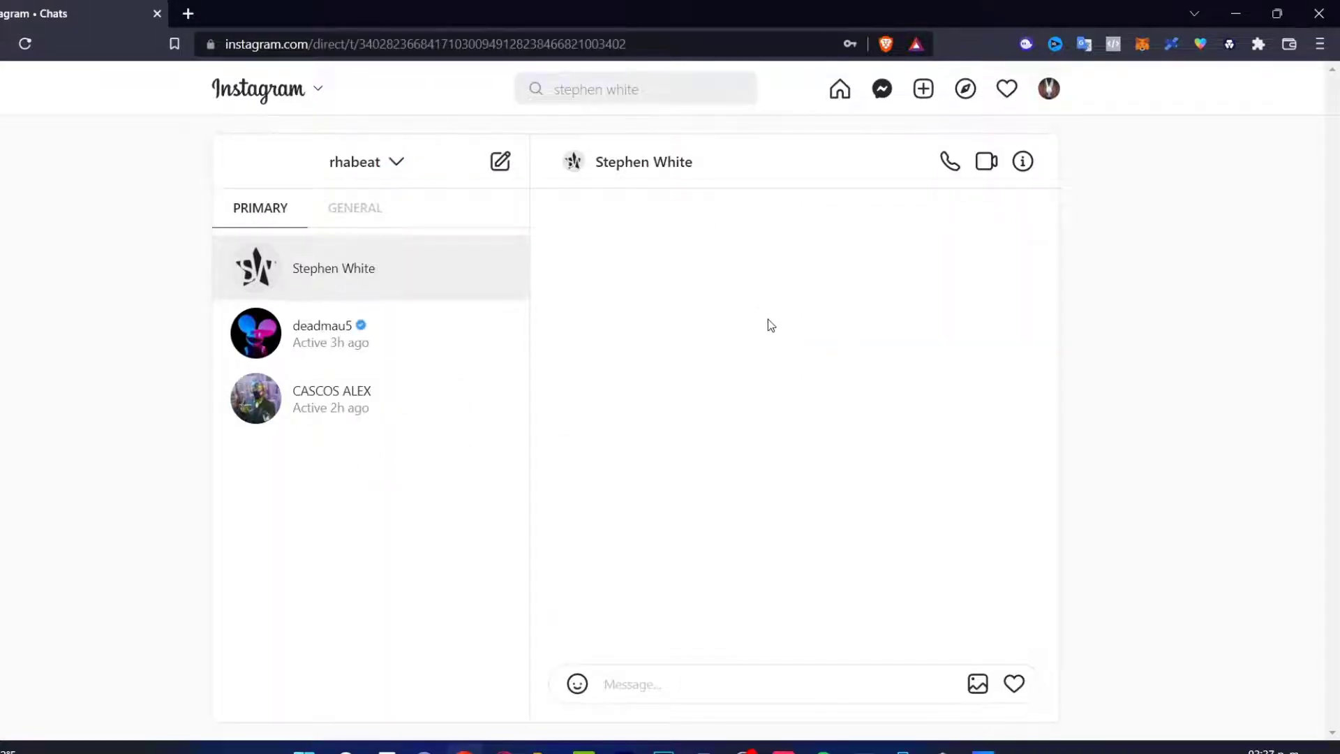
Step: Send 'tour' as a direct message to the account
click(699, 694)
text(tour)
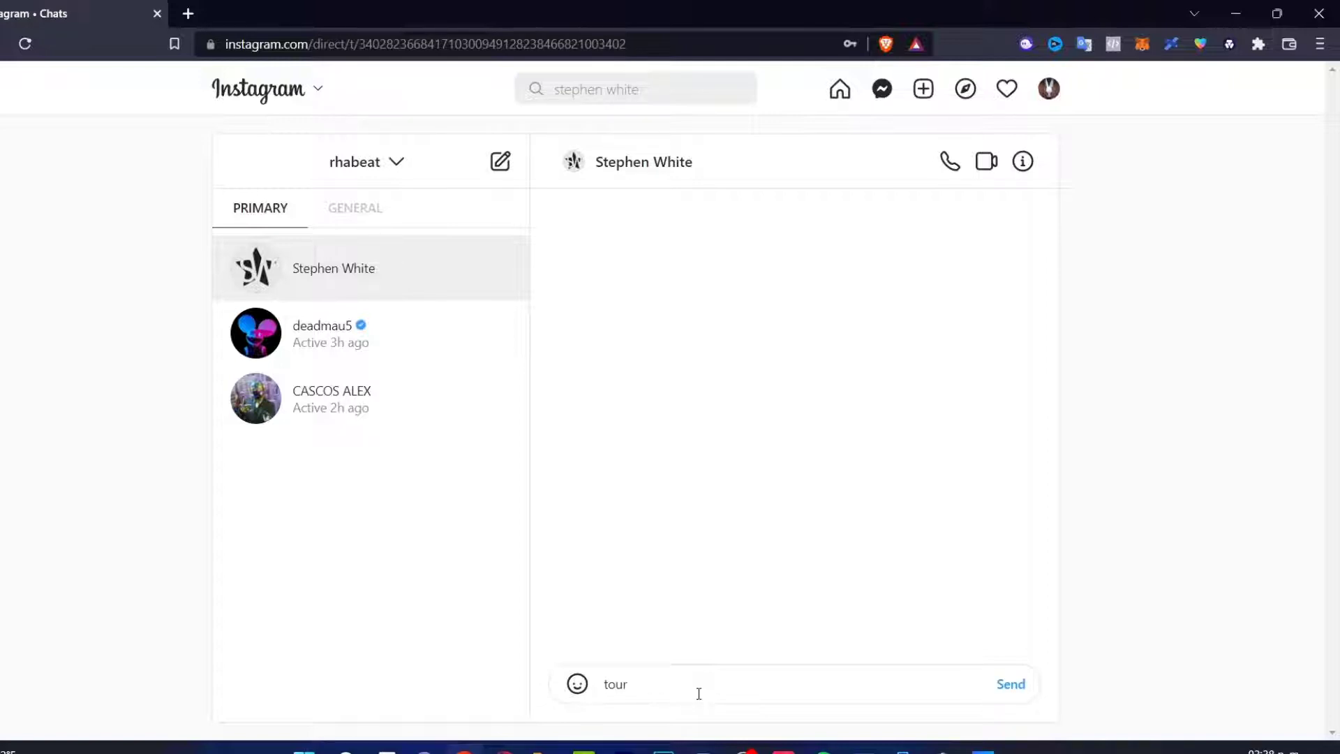
click(1010, 685)
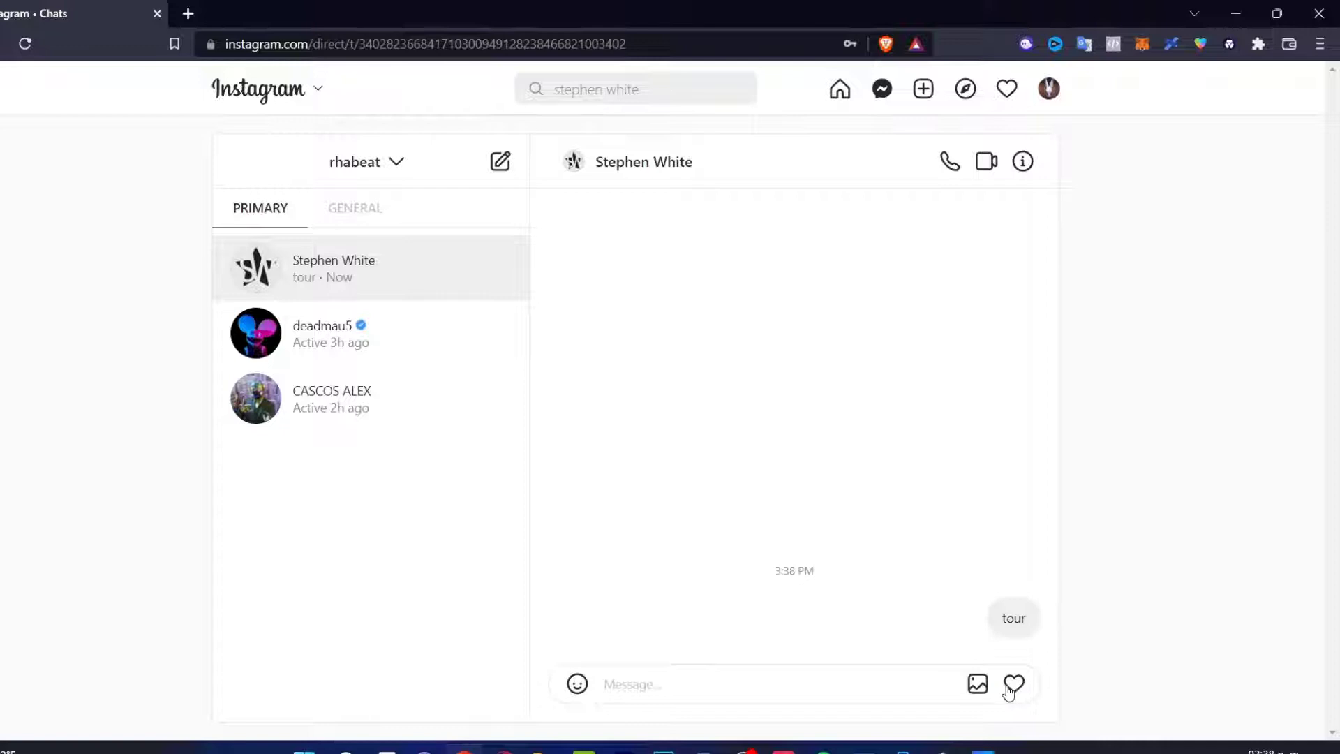
mouse_move(1029, 623)
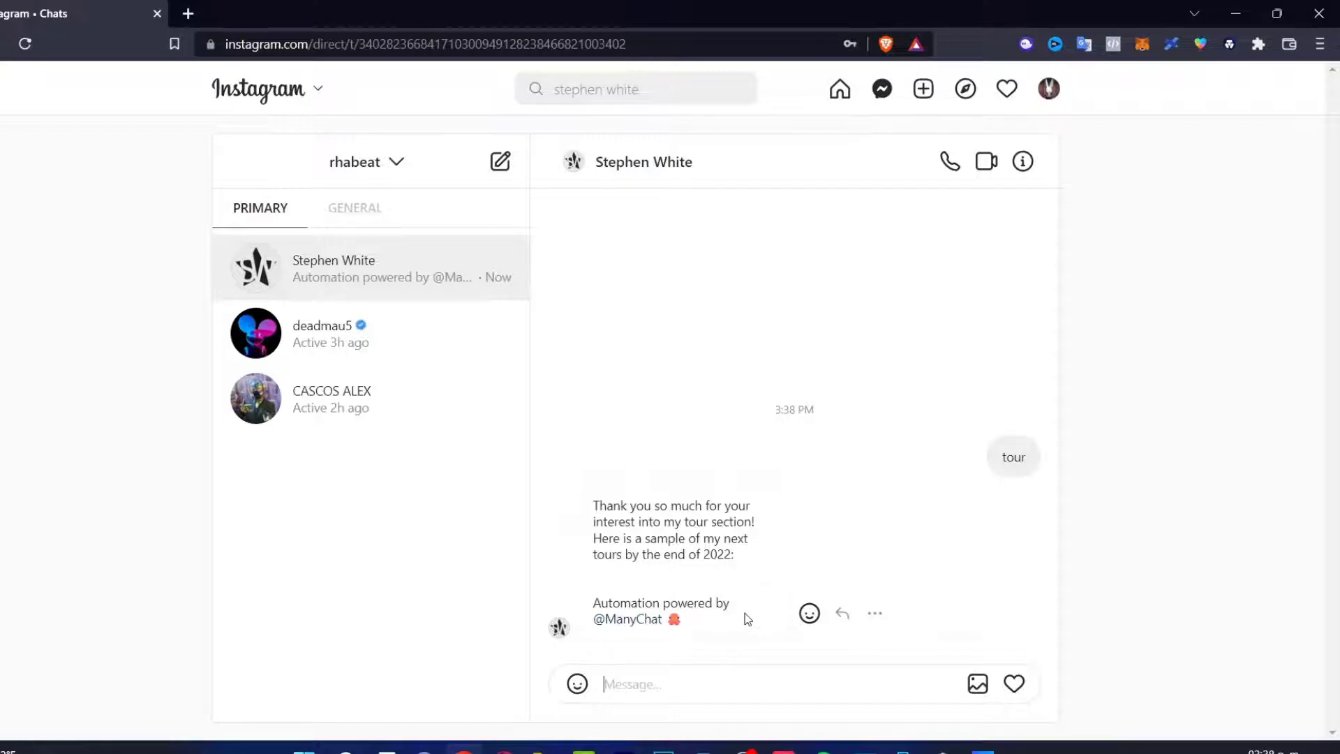
Step: Mark the ManyChat test as passed and close the test dialog
click(579, 746)
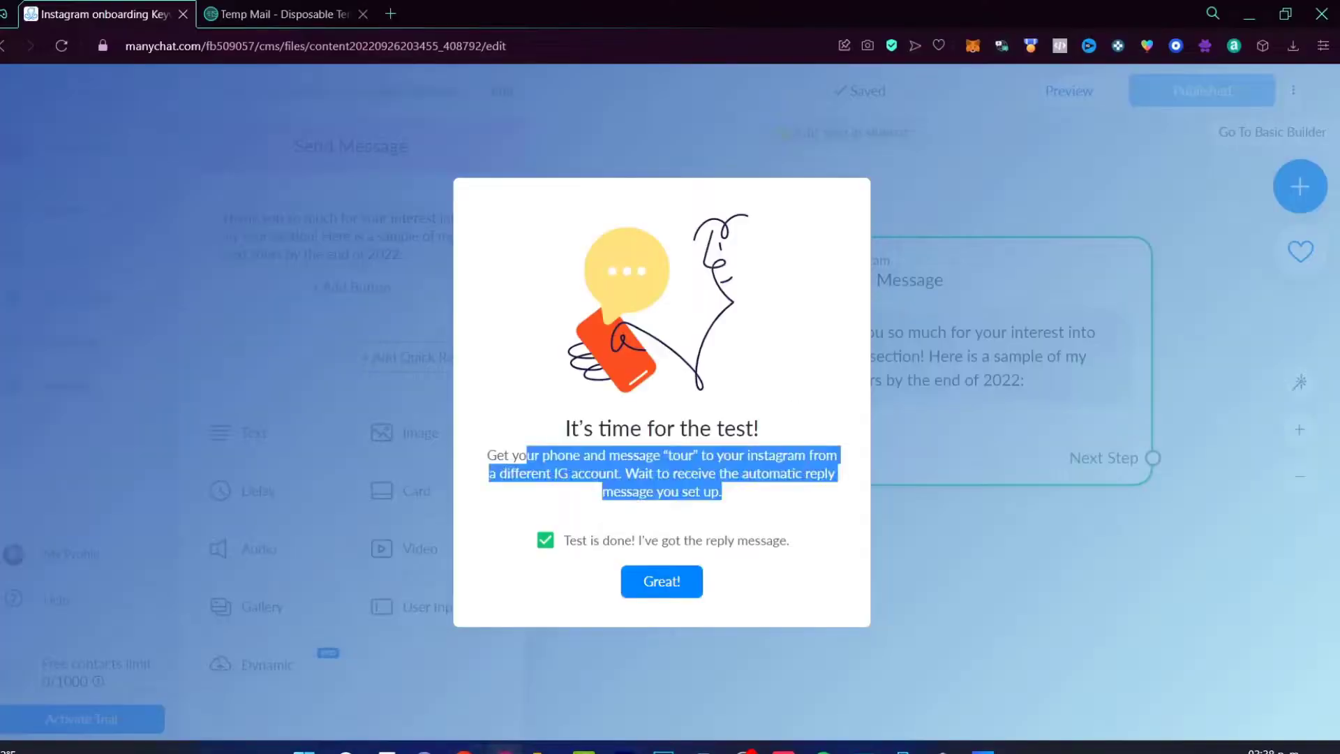
click(760, 504)
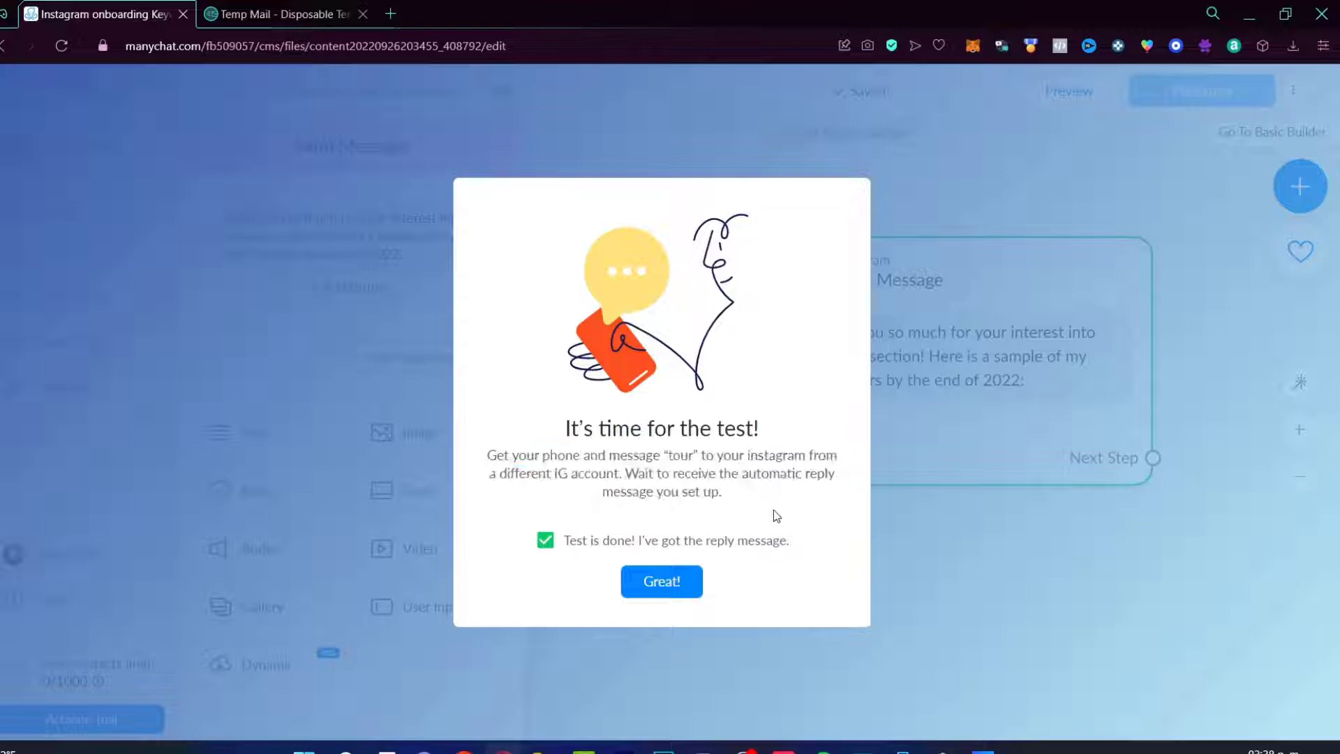
click(691, 580)
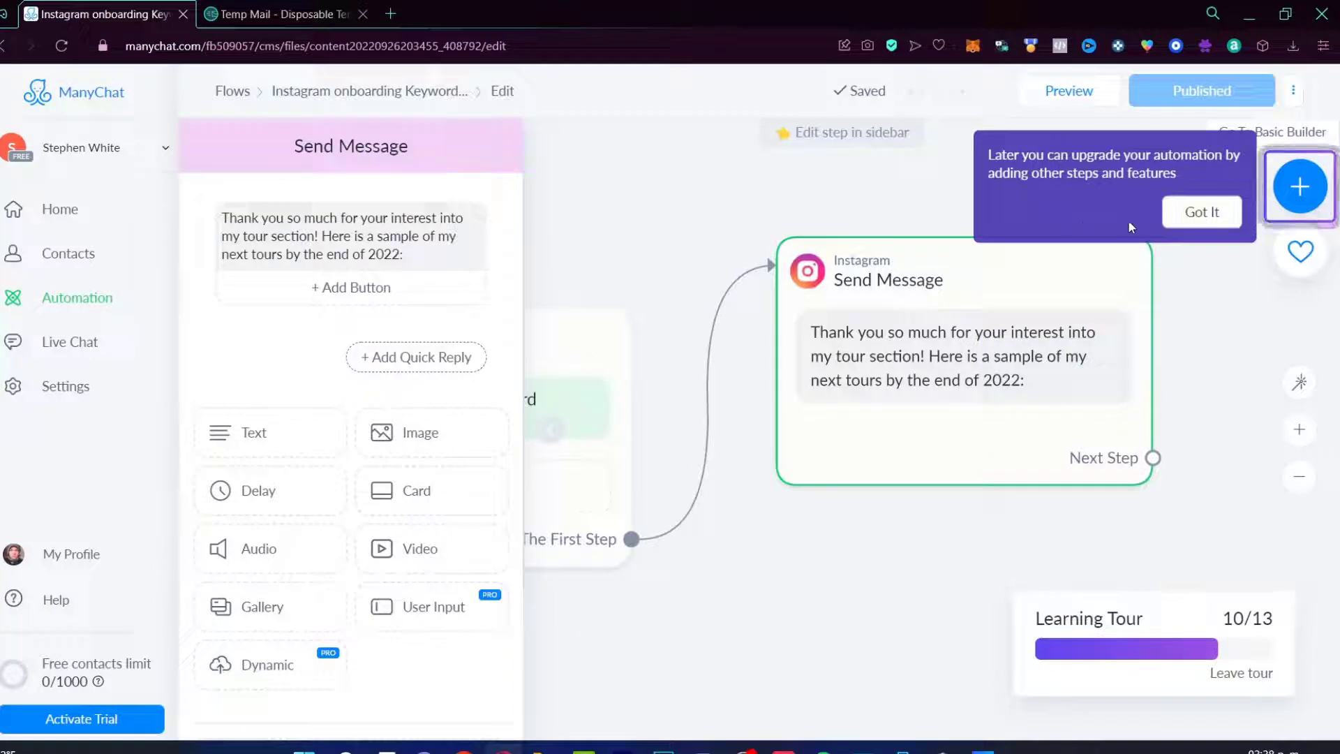
Step: Dismiss the upgrade tip and go to the Automation flows list
click(1195, 213)
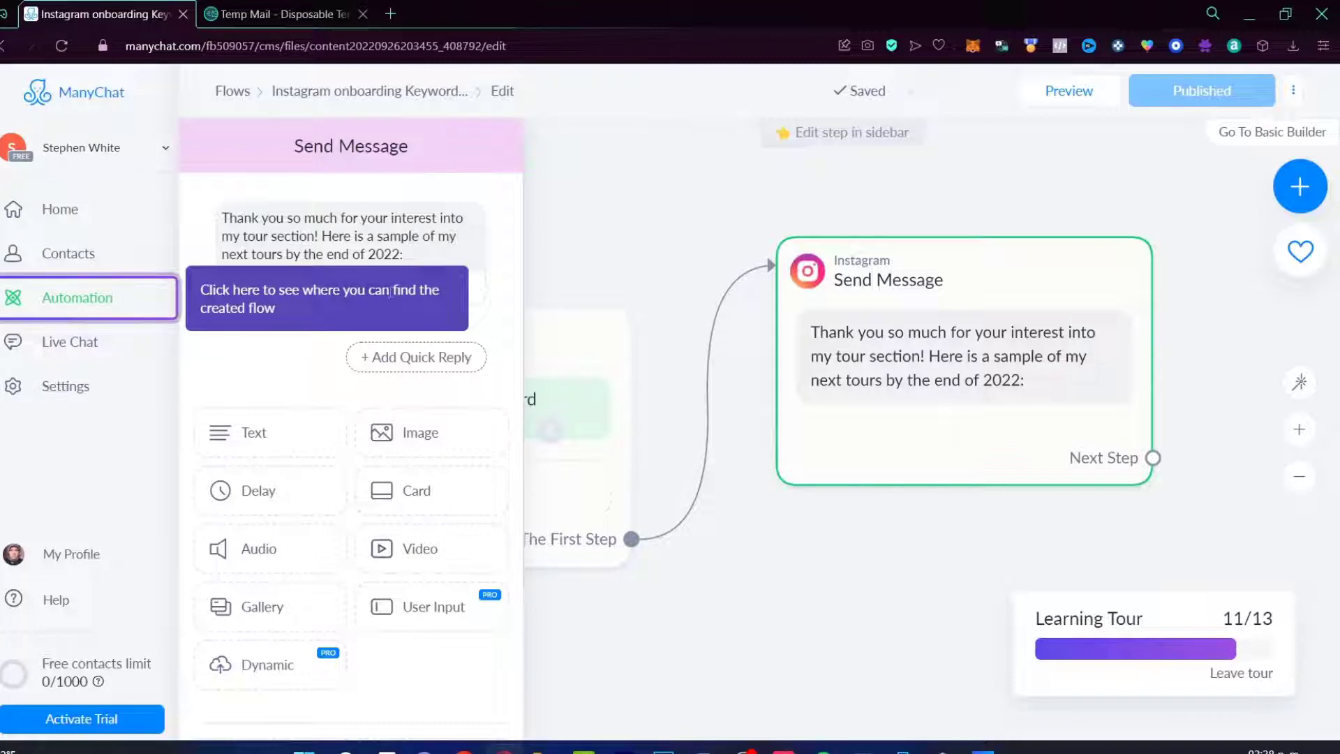
click(122, 301)
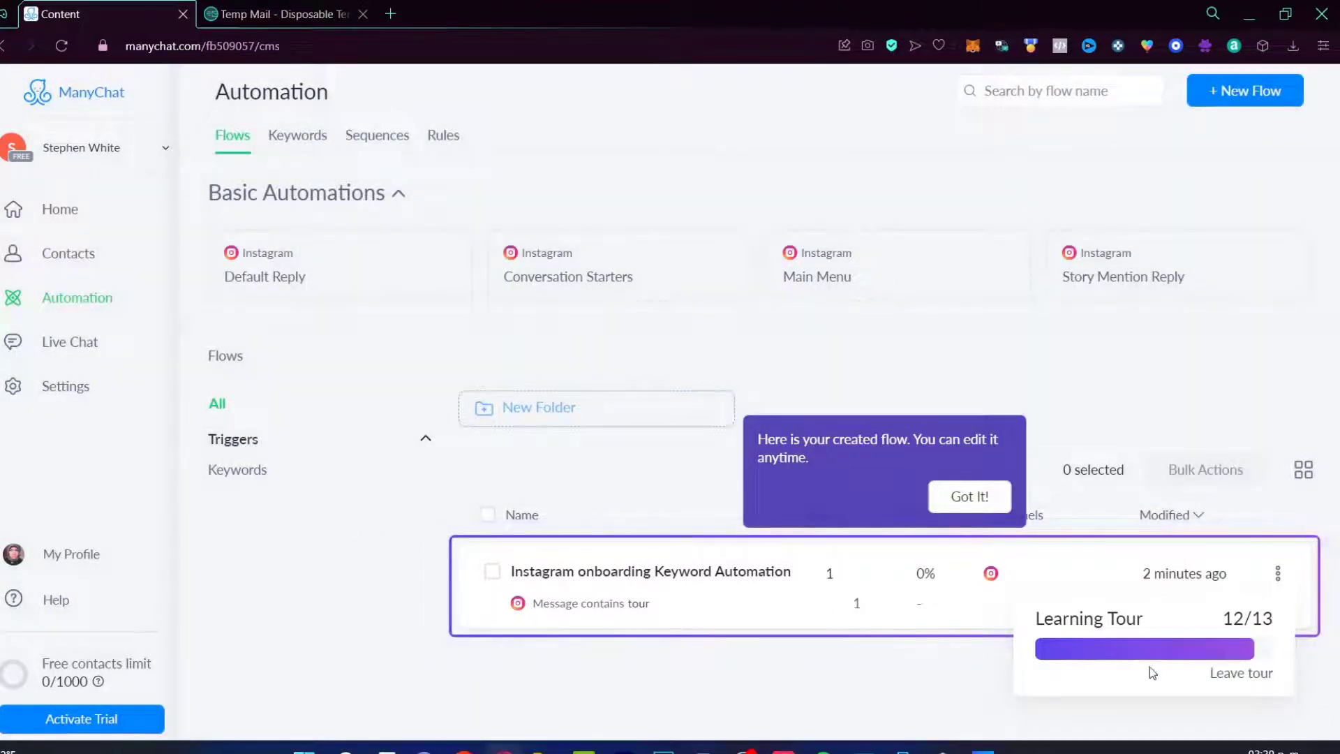
click(964, 500)
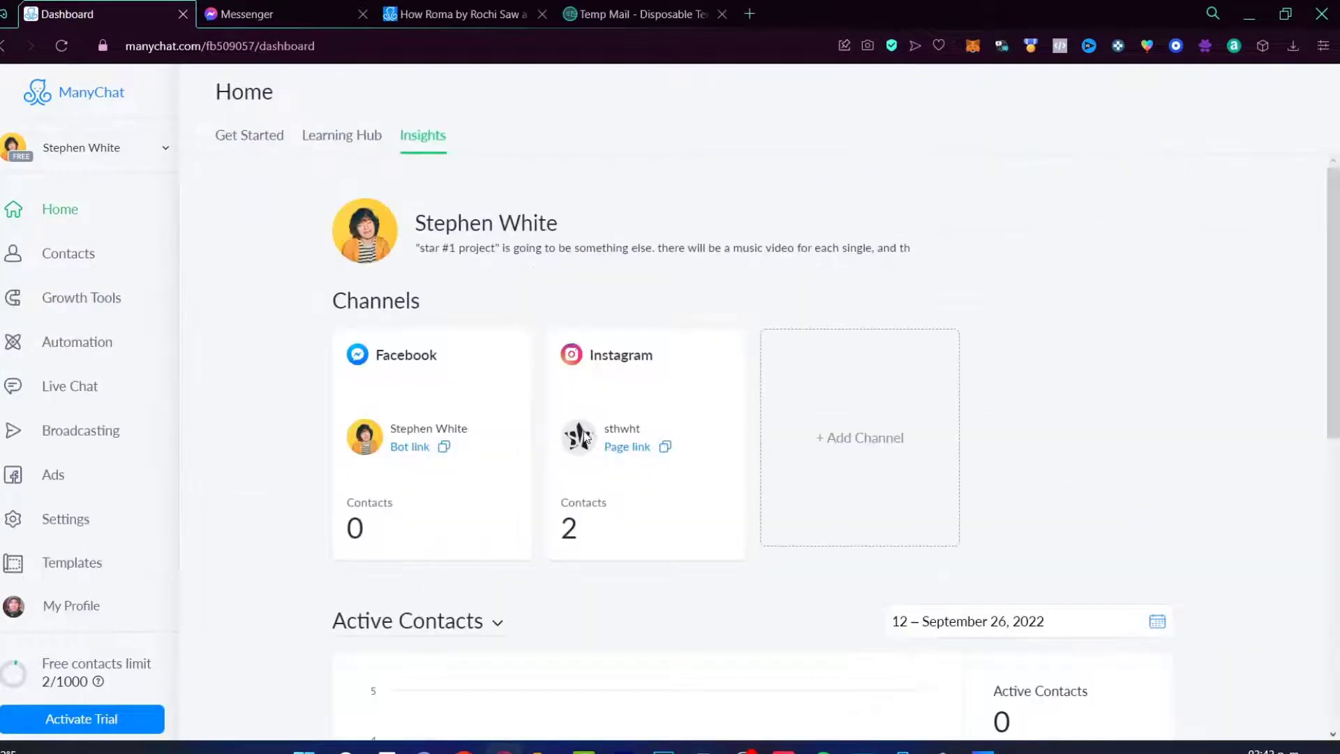
Step: Filter the live chat inbox to Facebook conversations and check the Messenger tab
click(91, 385)
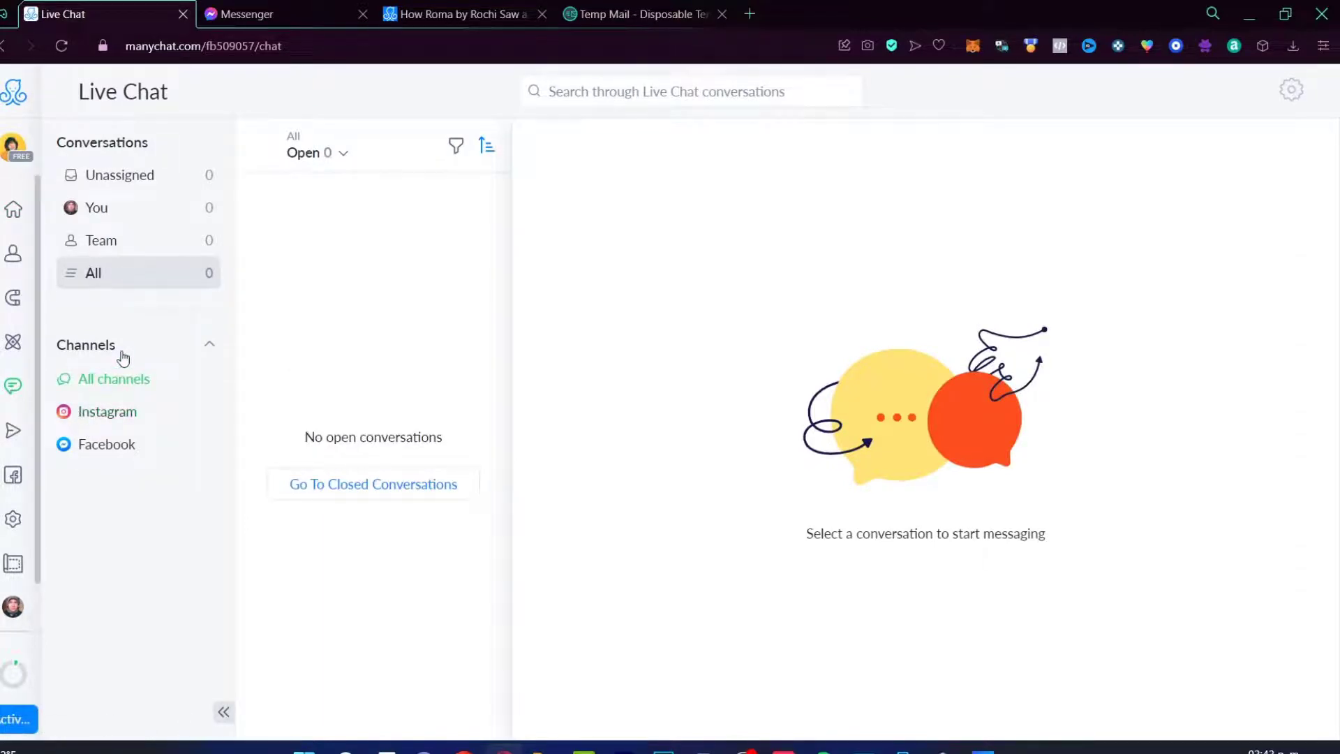
click(133, 448)
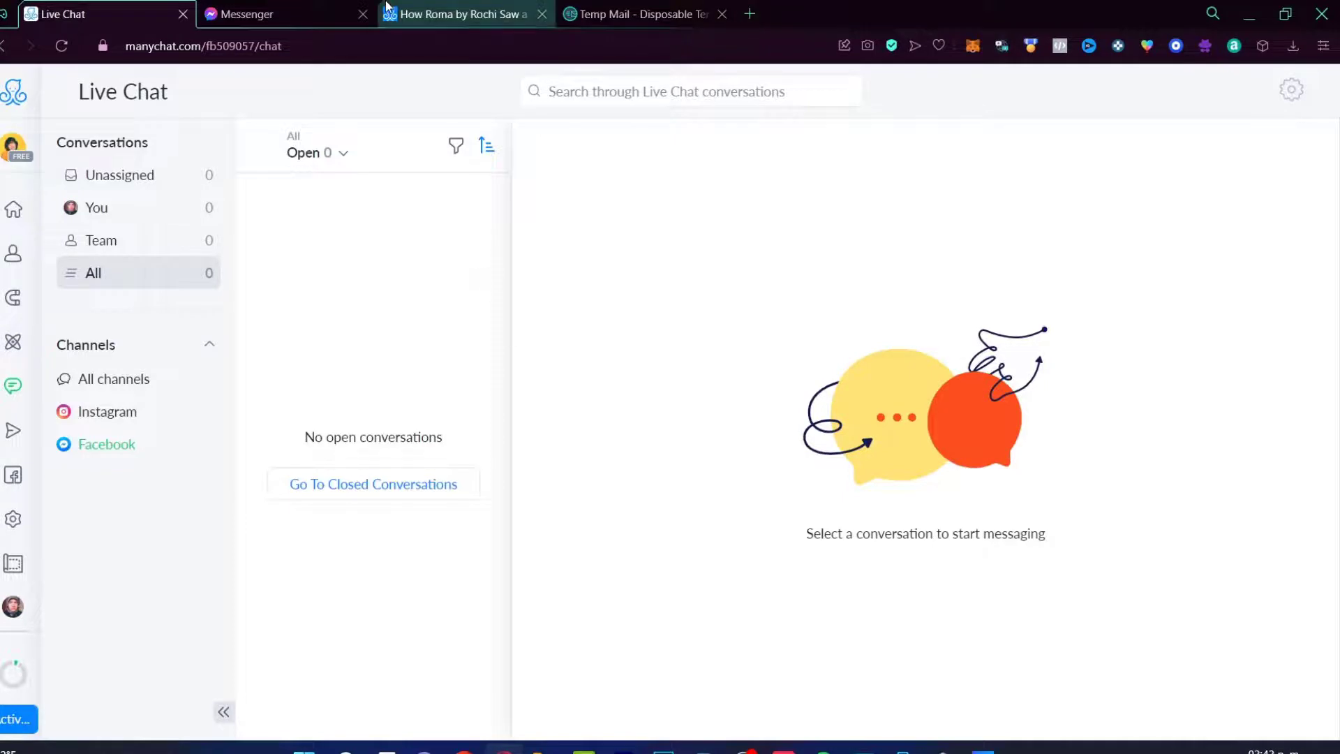
click(318, 12)
click(112, 14)
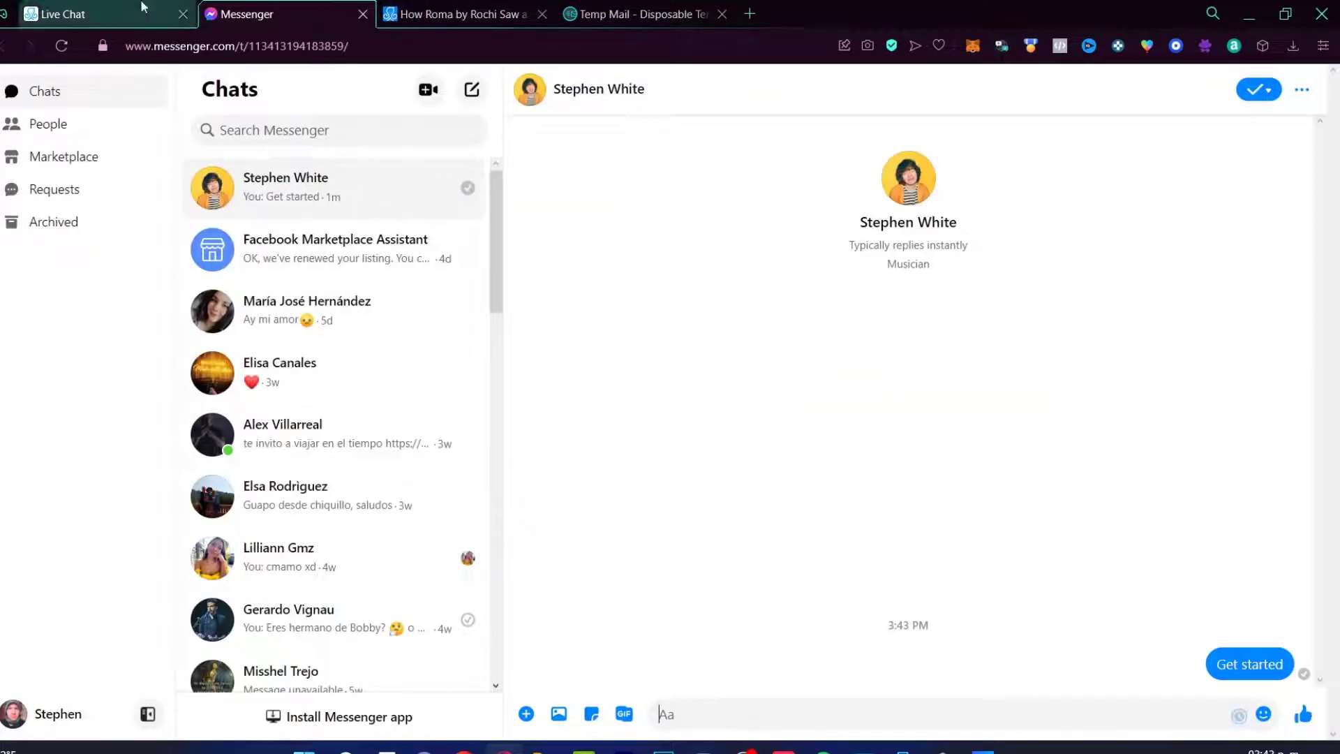
Step: Browse unassigned, team and closed conversations, opening the test contact's closed chat
click(137, 178)
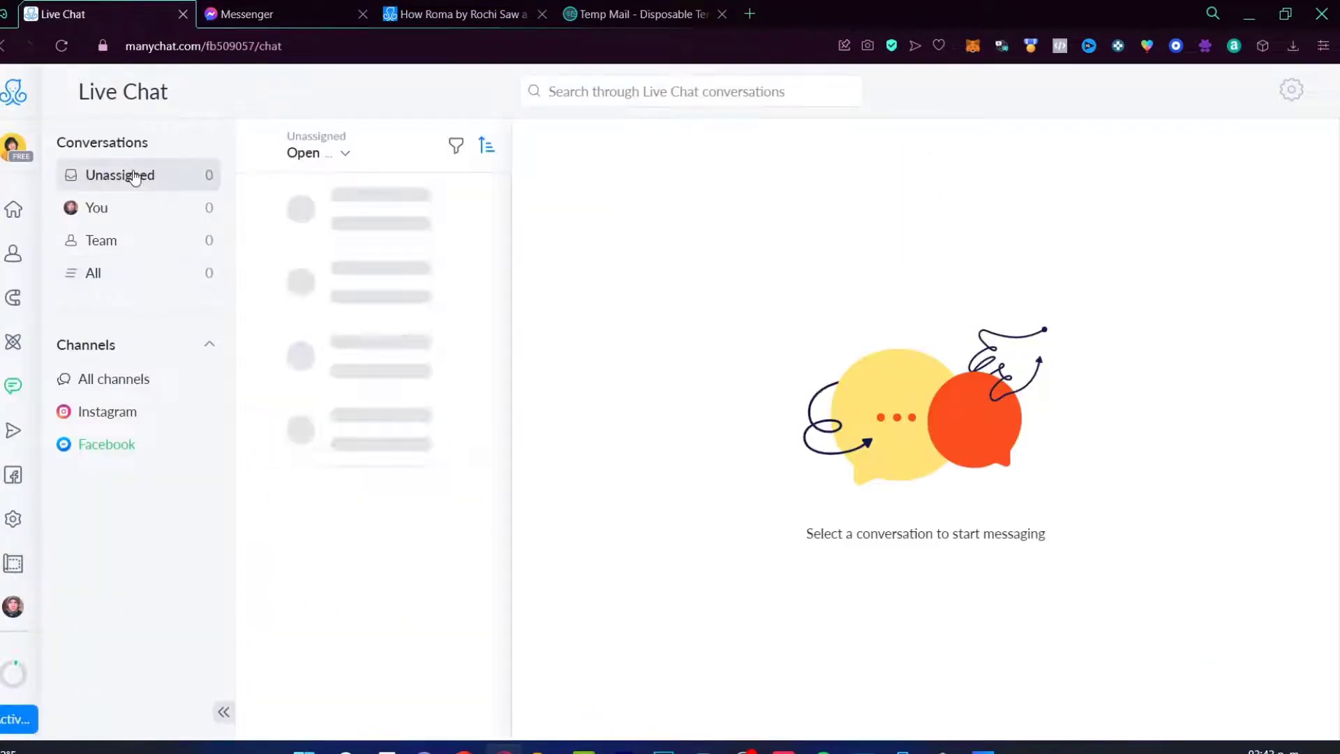
click(130, 243)
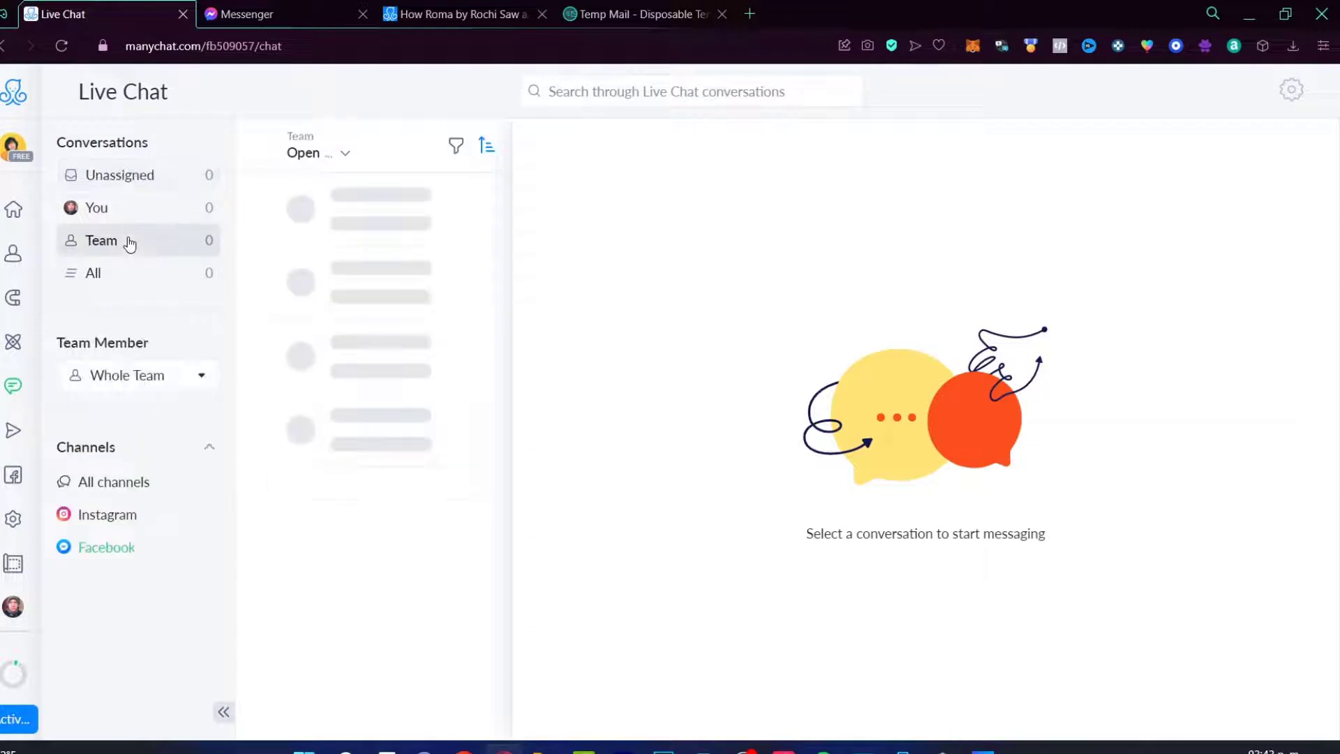
click(386, 484)
click(380, 224)
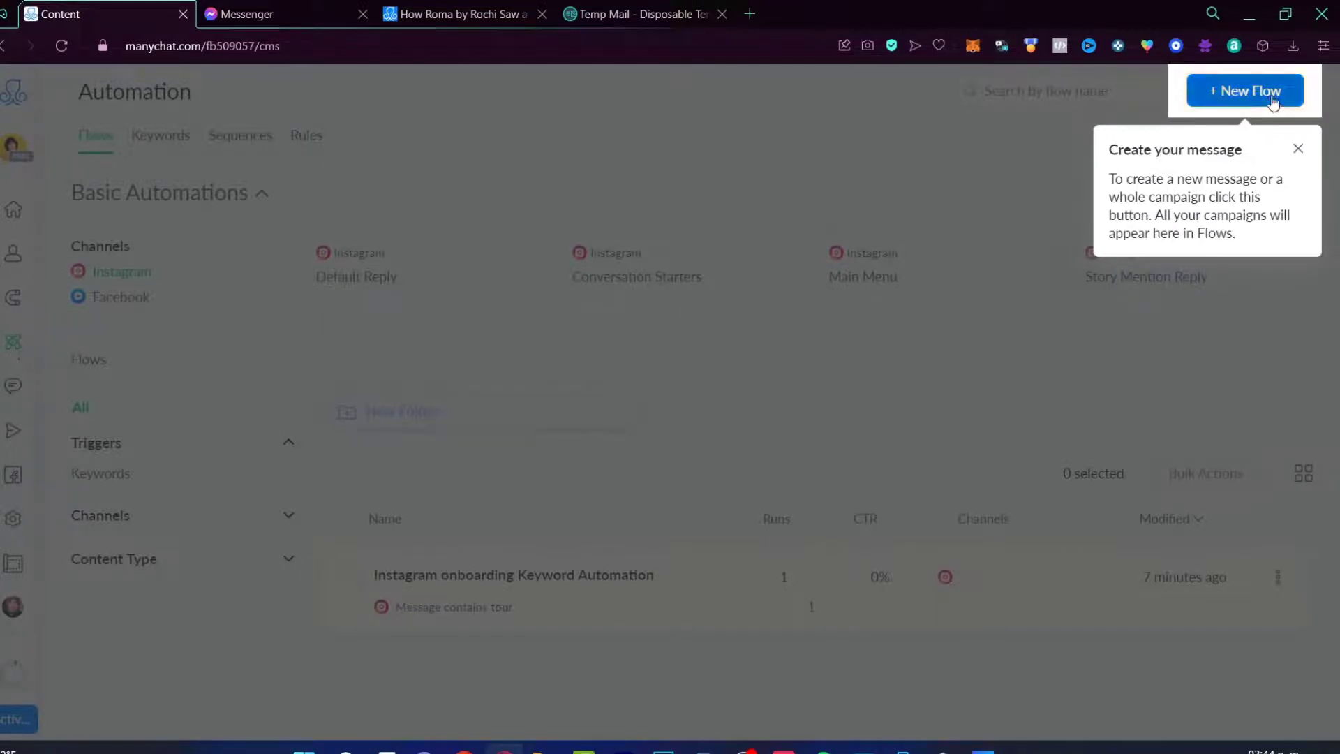
Step: Create a new flow from the 'Automate Replies to IG Story Quick Reactions' template
click(1250, 91)
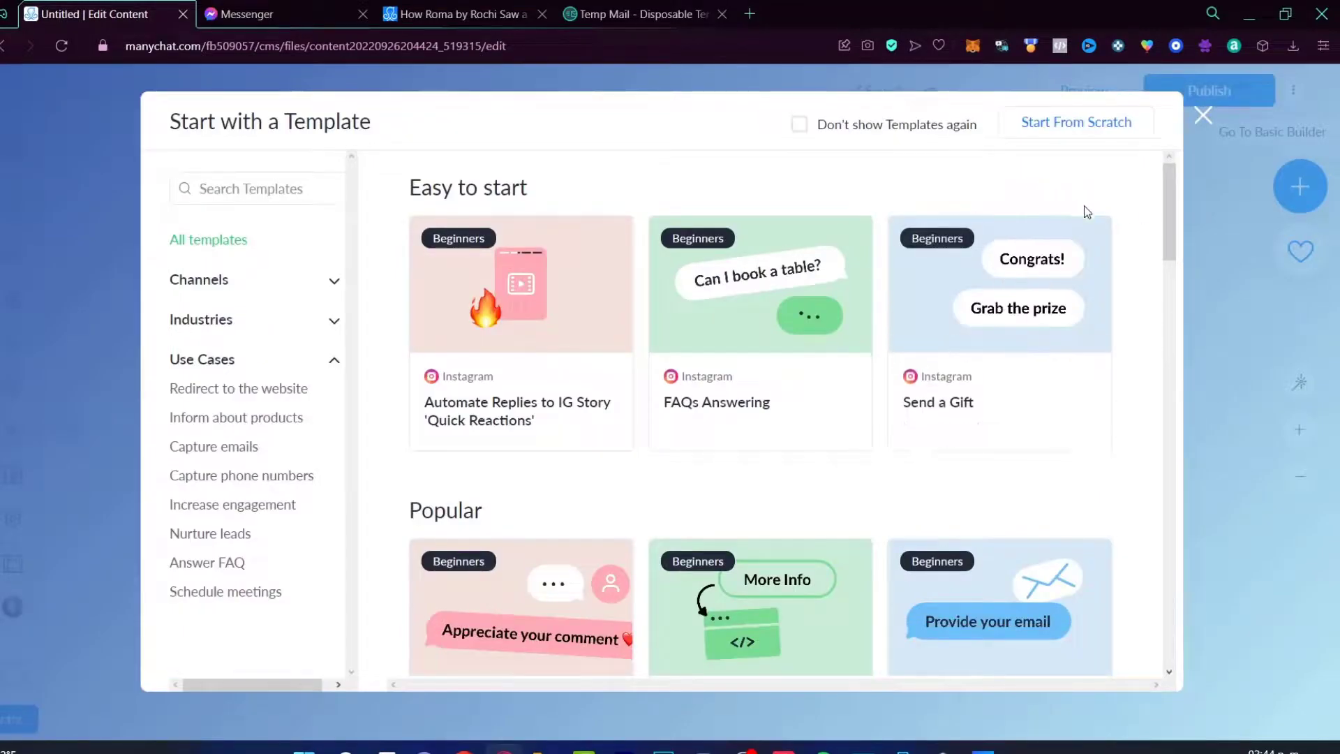
mouse_move(497, 322)
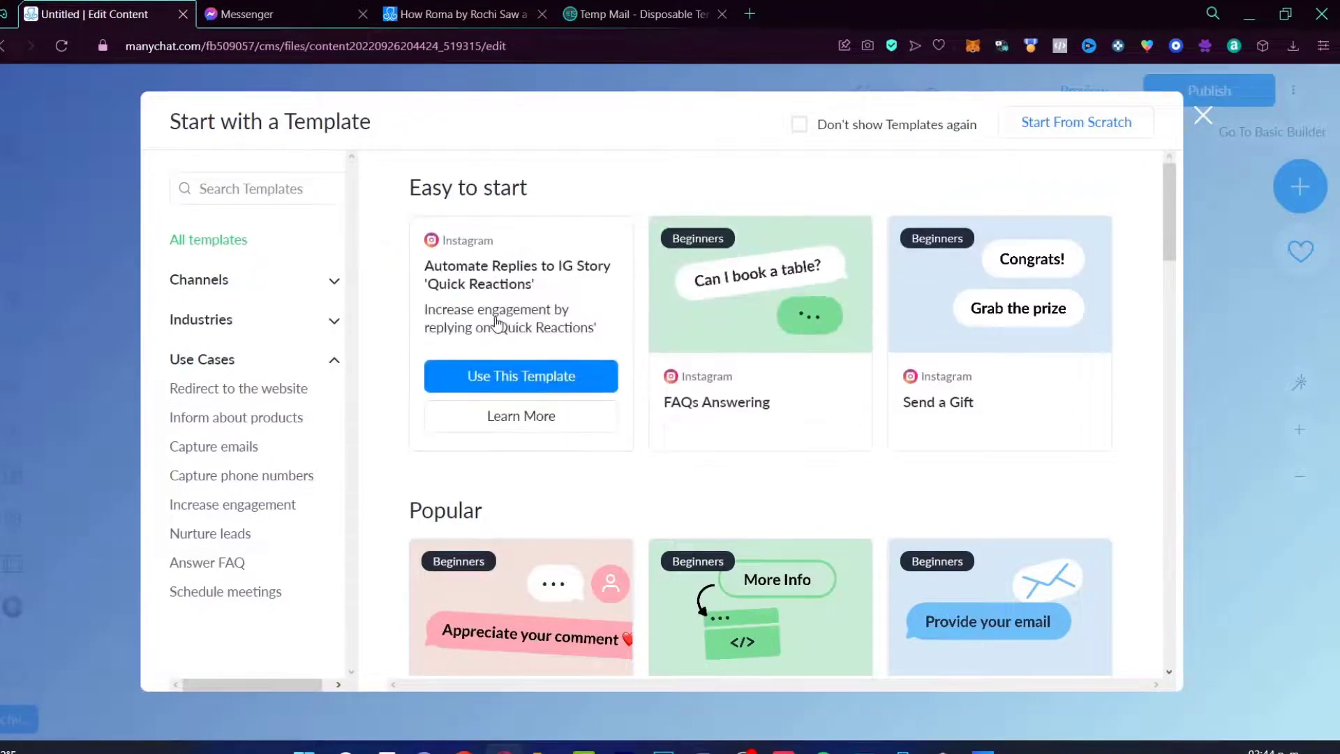
mouse_move(831, 369)
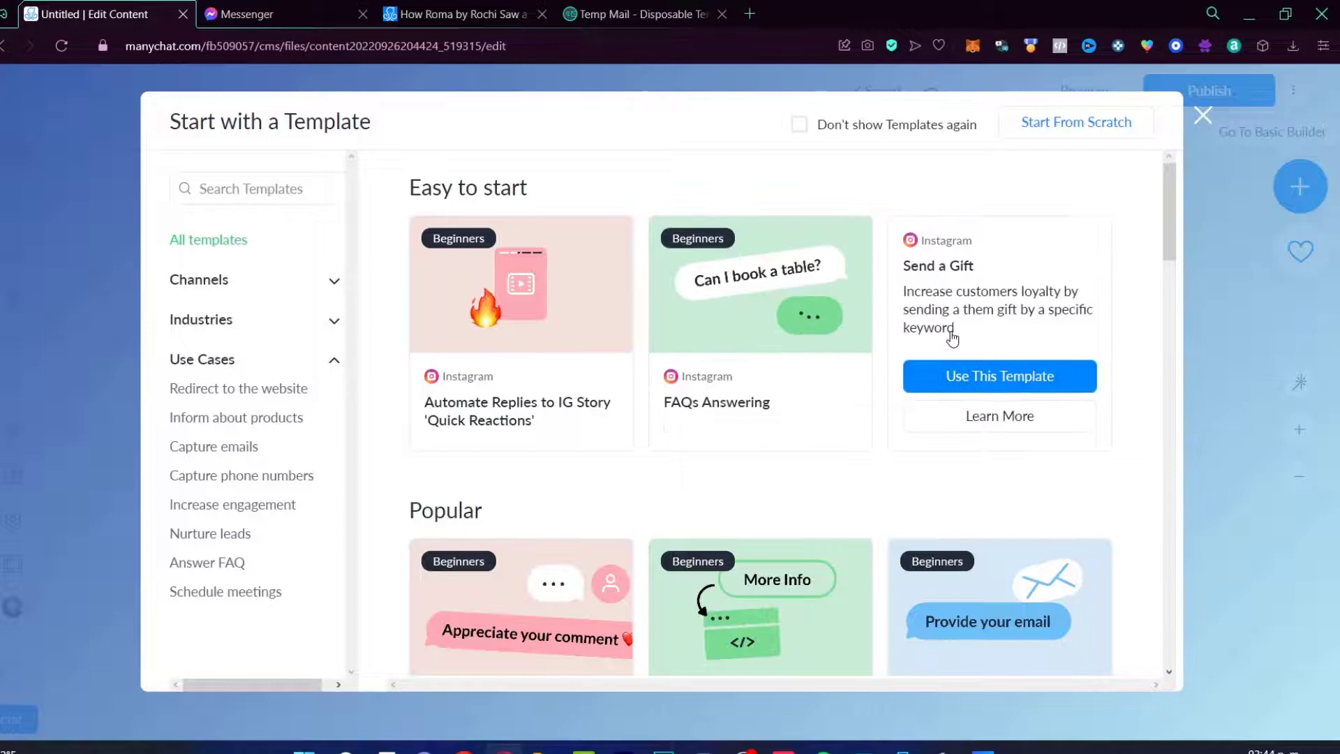
mouse_move(580, 285)
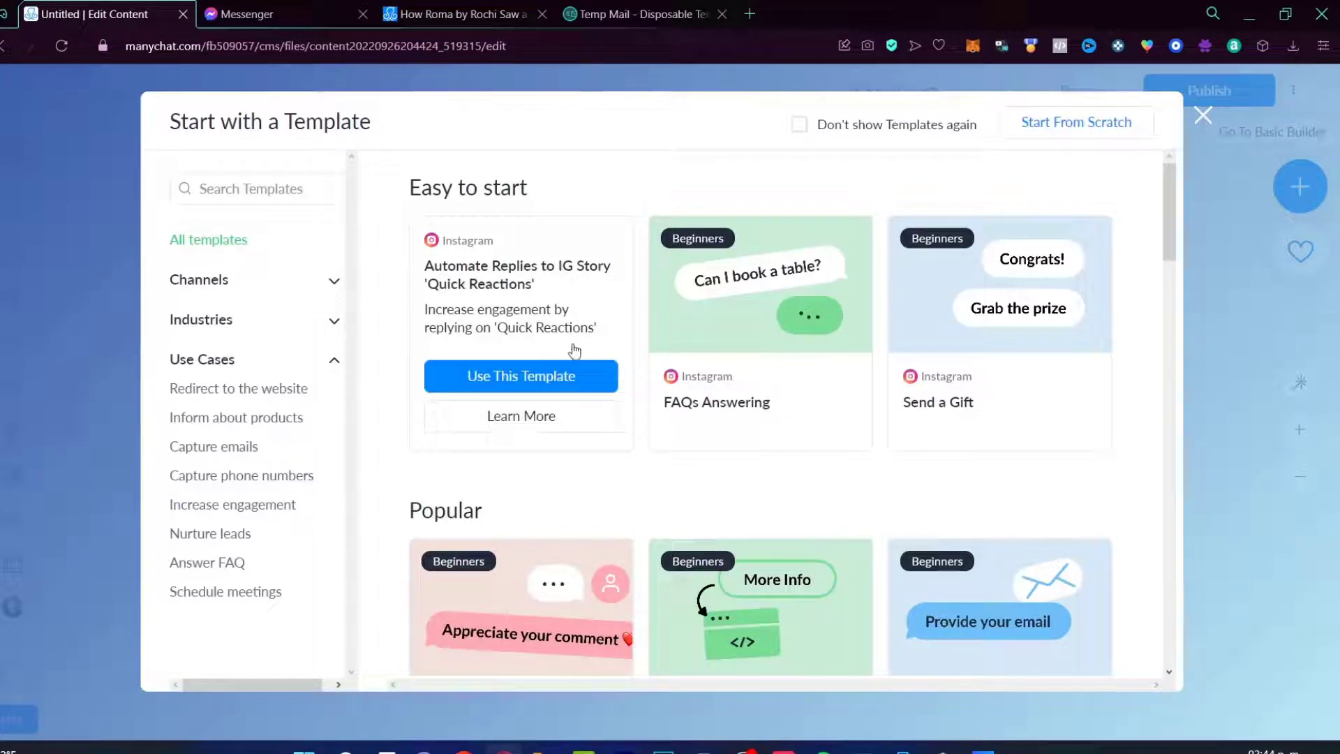
click(574, 376)
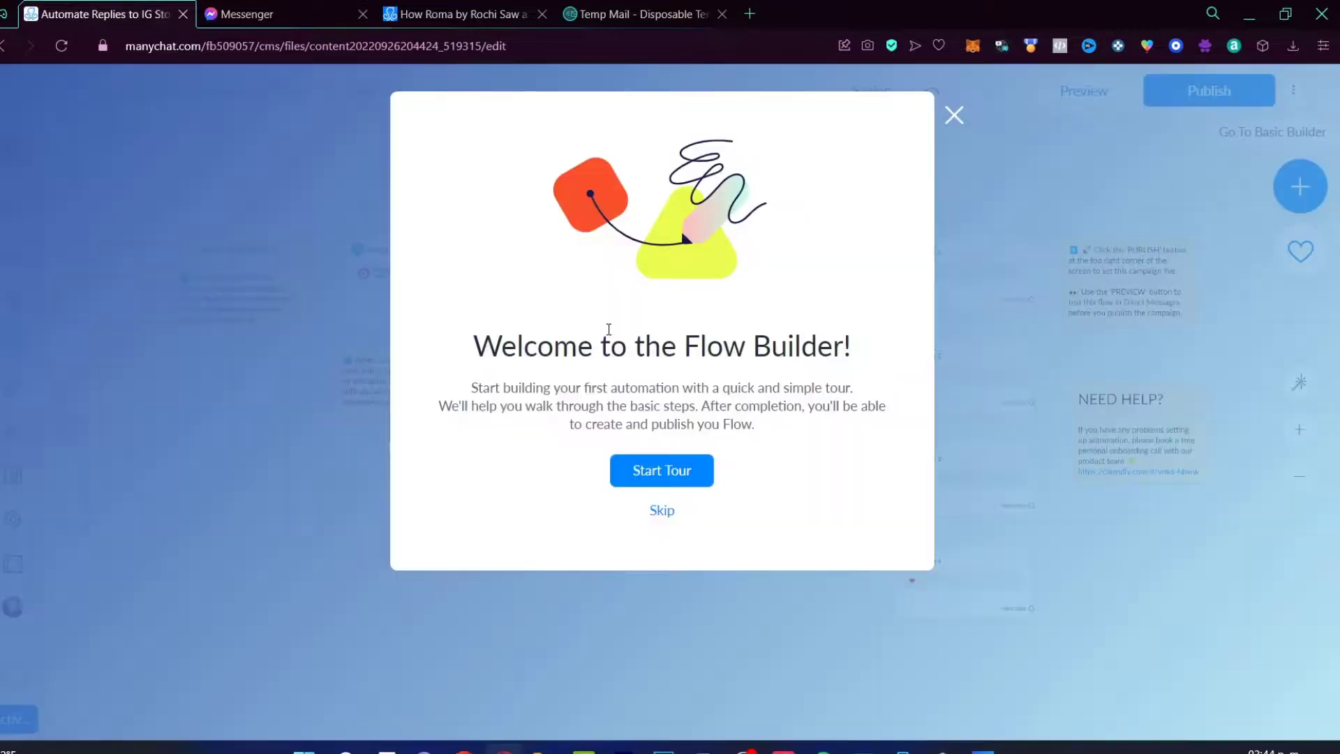
Step: Go through the Flow Builder tour's Smart Delay, Randomizer and Variant 1 steps, setting the delay to 25 seconds
click(682, 479)
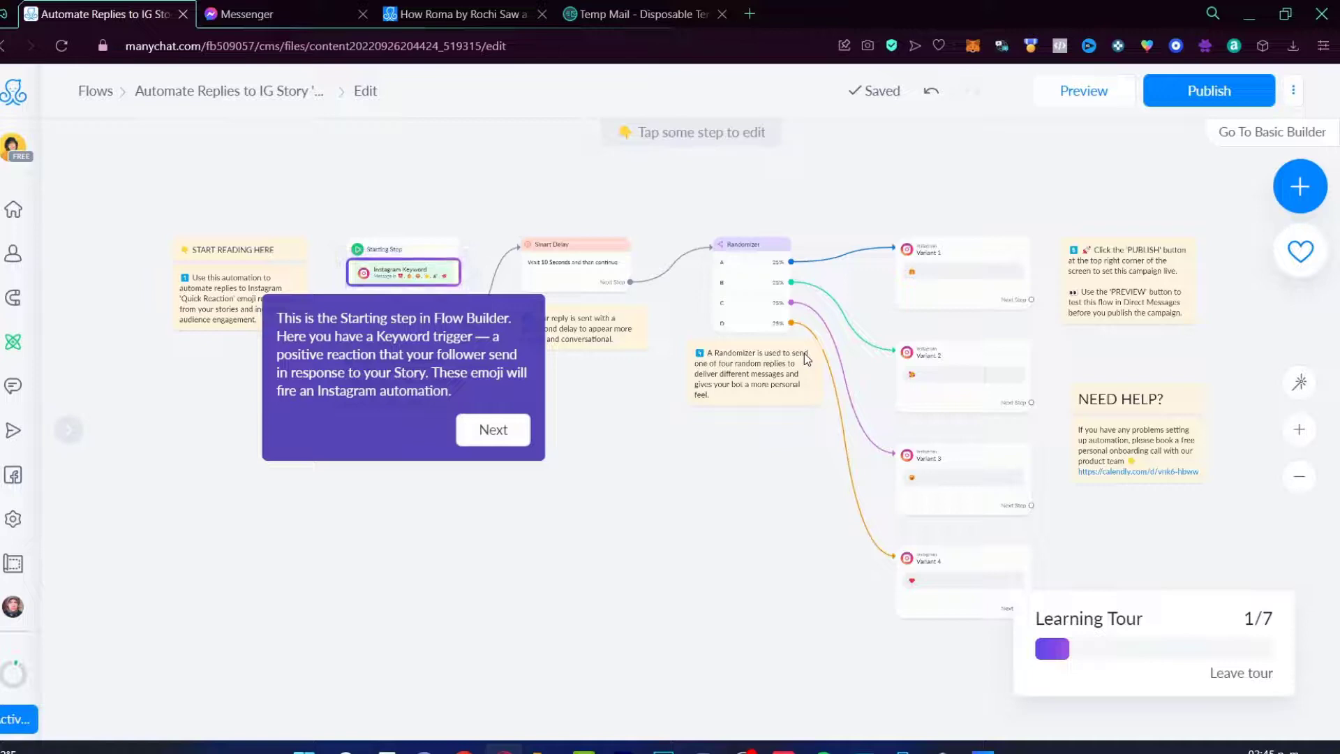
click(511, 432)
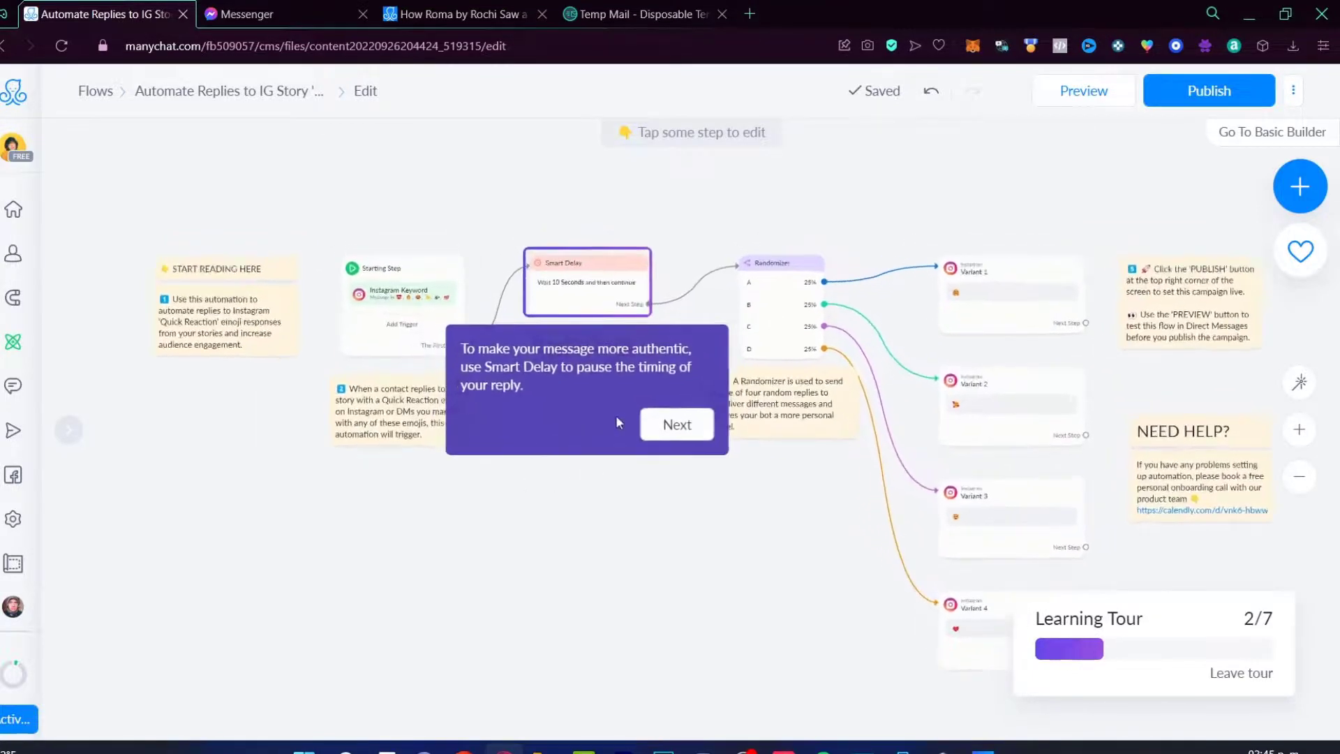
click(654, 389)
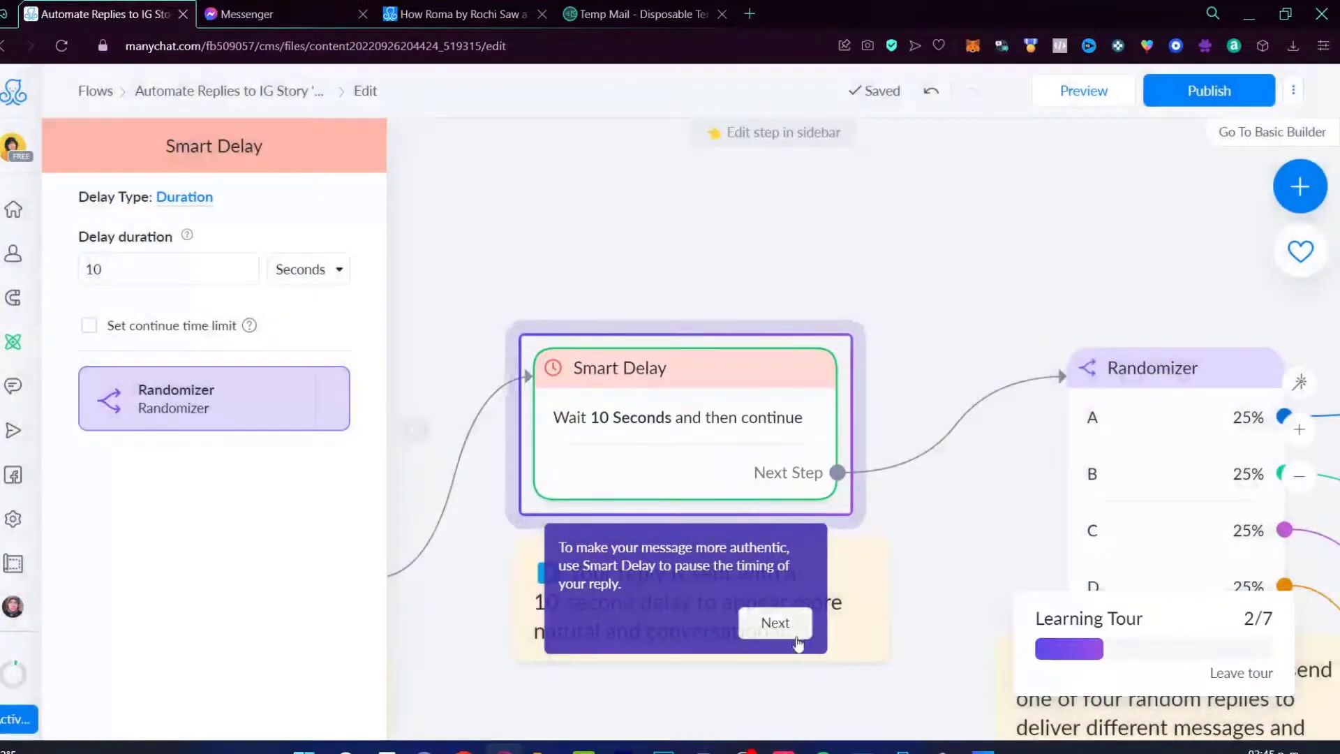
click(775, 622)
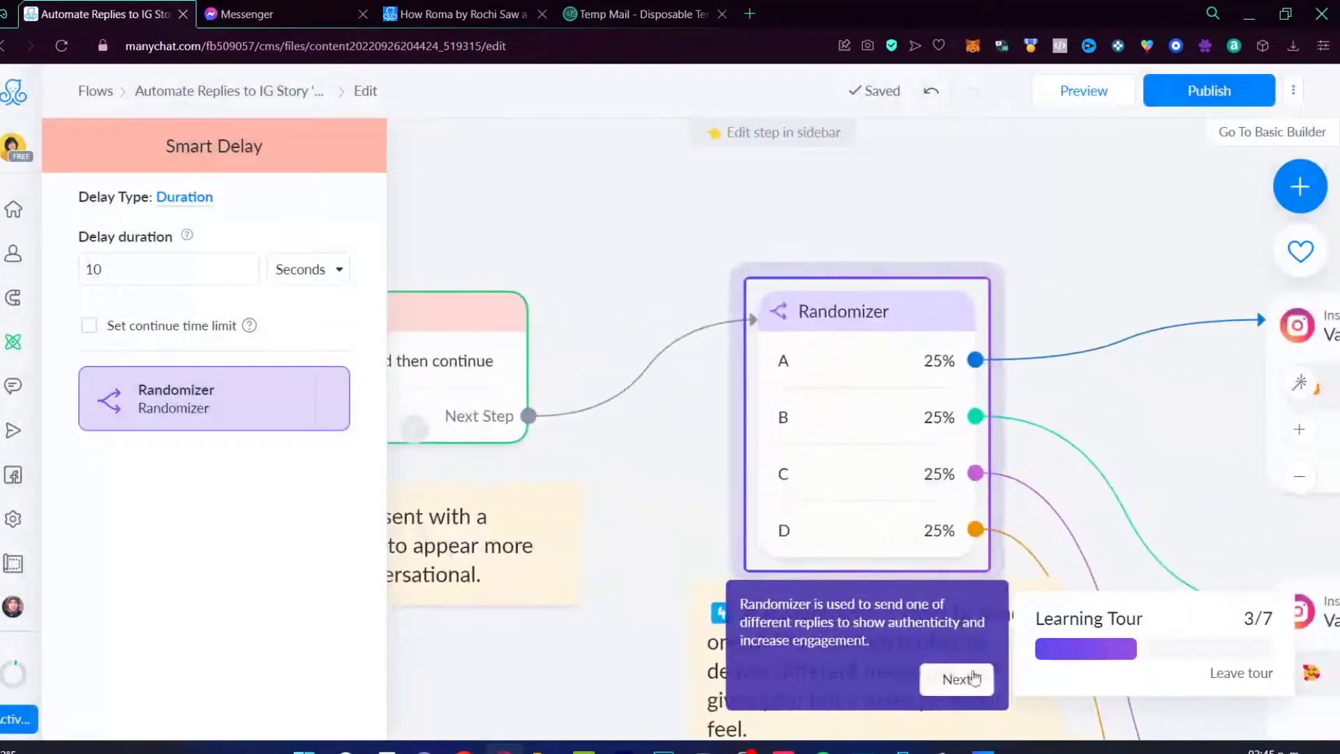
click(972, 678)
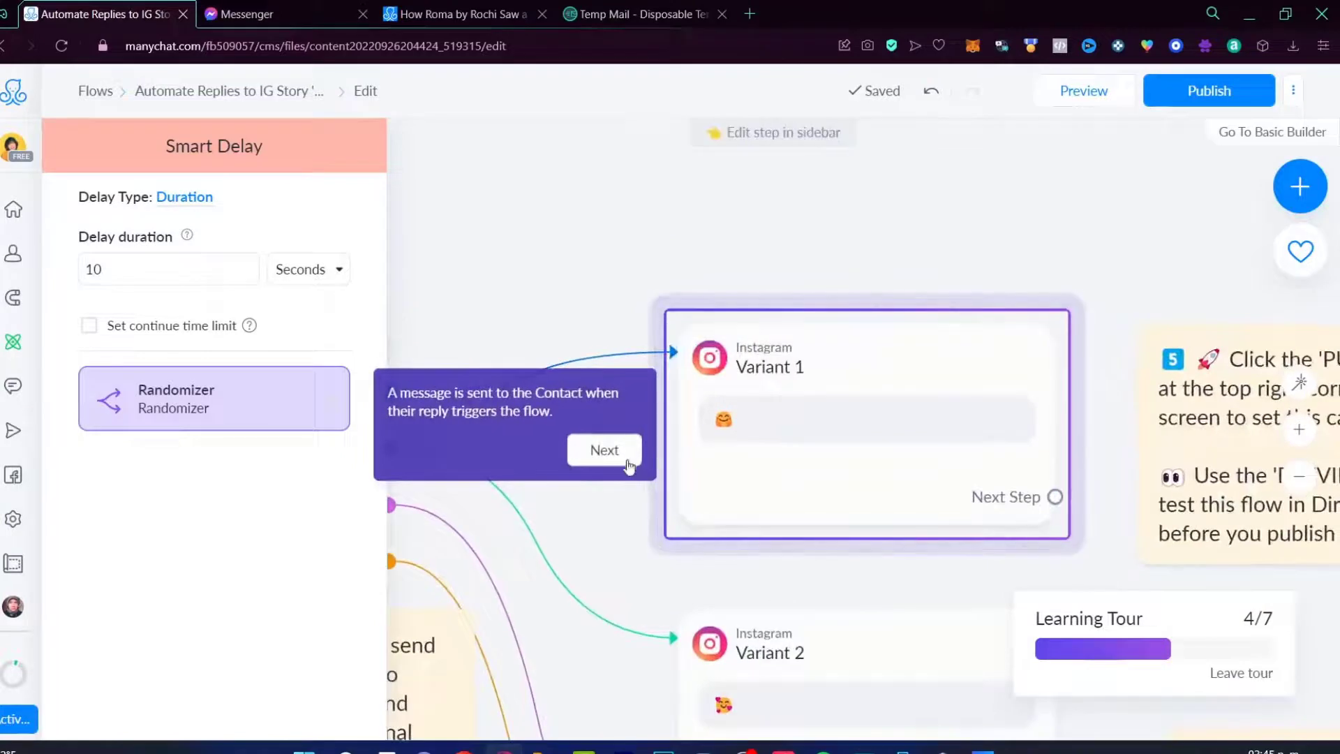
click(629, 465)
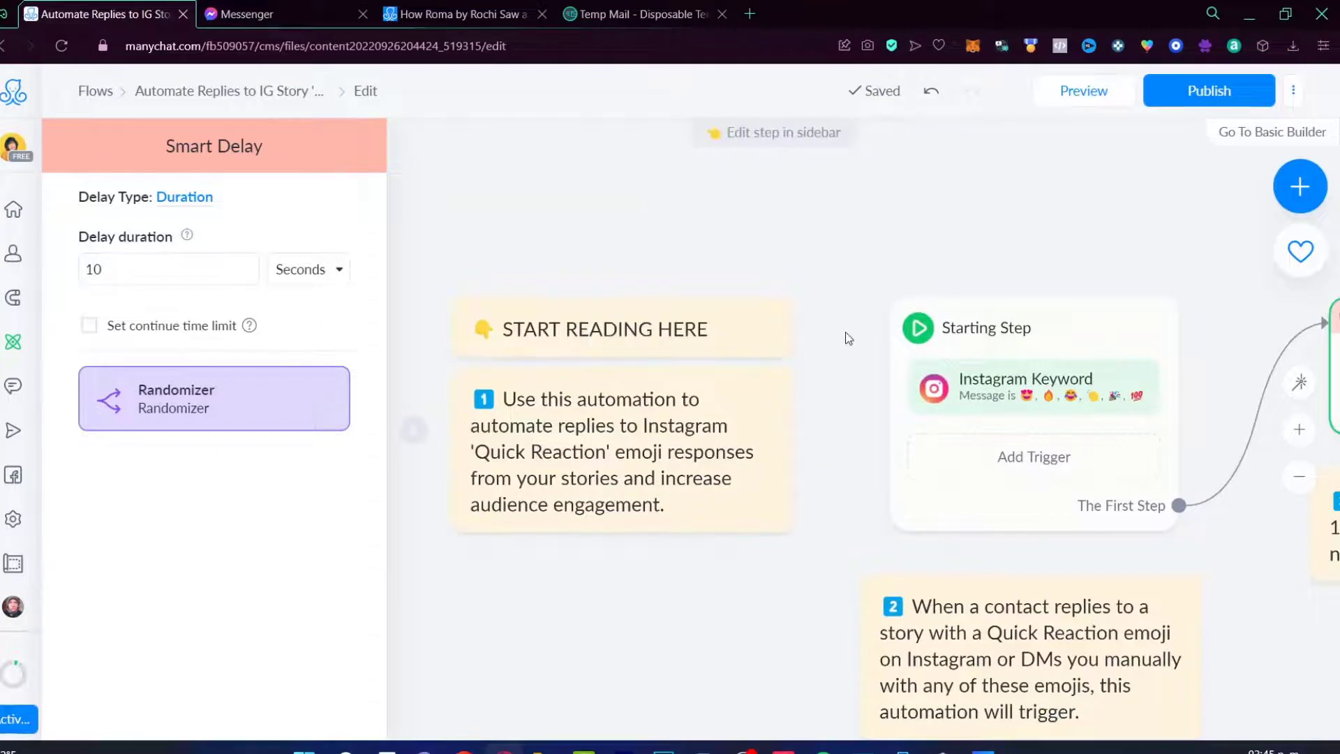
Step: Open the Variant 1 and Variant 2 reply messages on the flow canvas
mouse_move(691, 429)
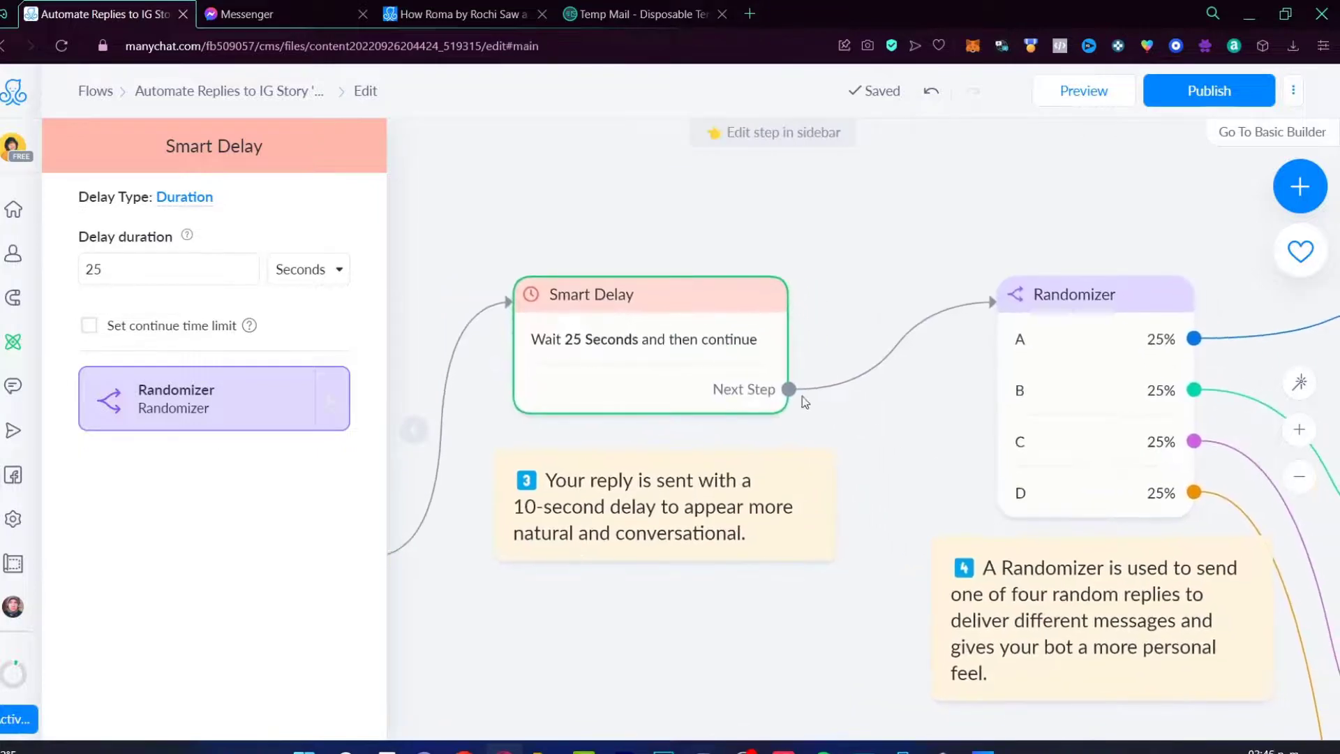
mouse_move(678, 359)
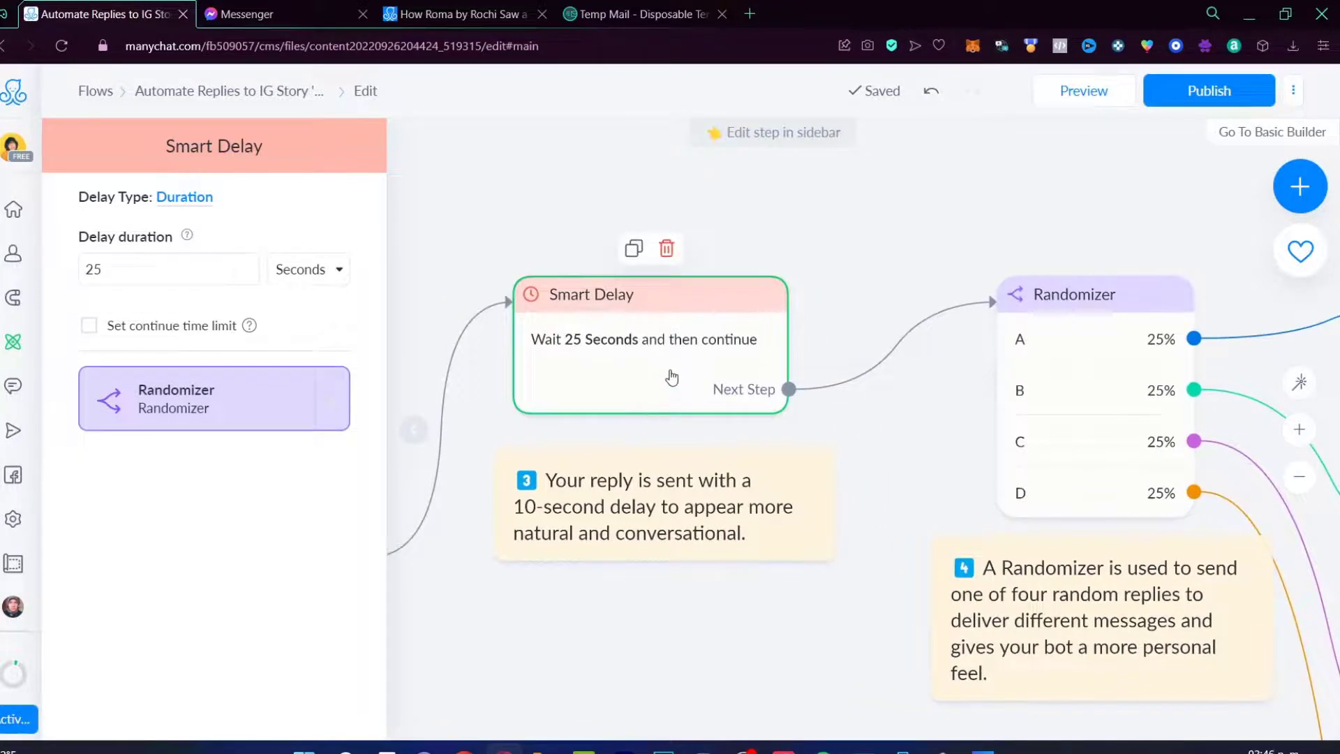
scroll(886, 437, right, 3)
scroll(885, 437, down, 2)
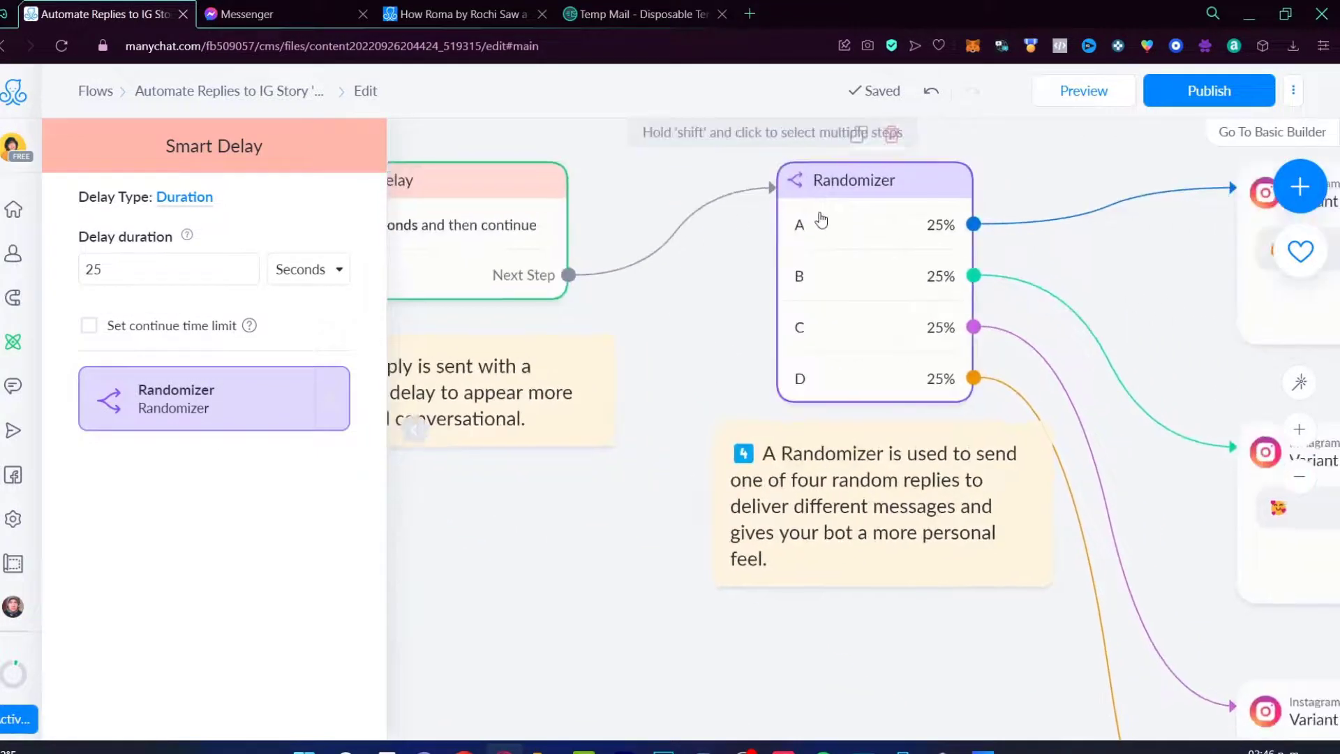
scroll(878, 372, right, 4)
scroll(878, 371, up, 1)
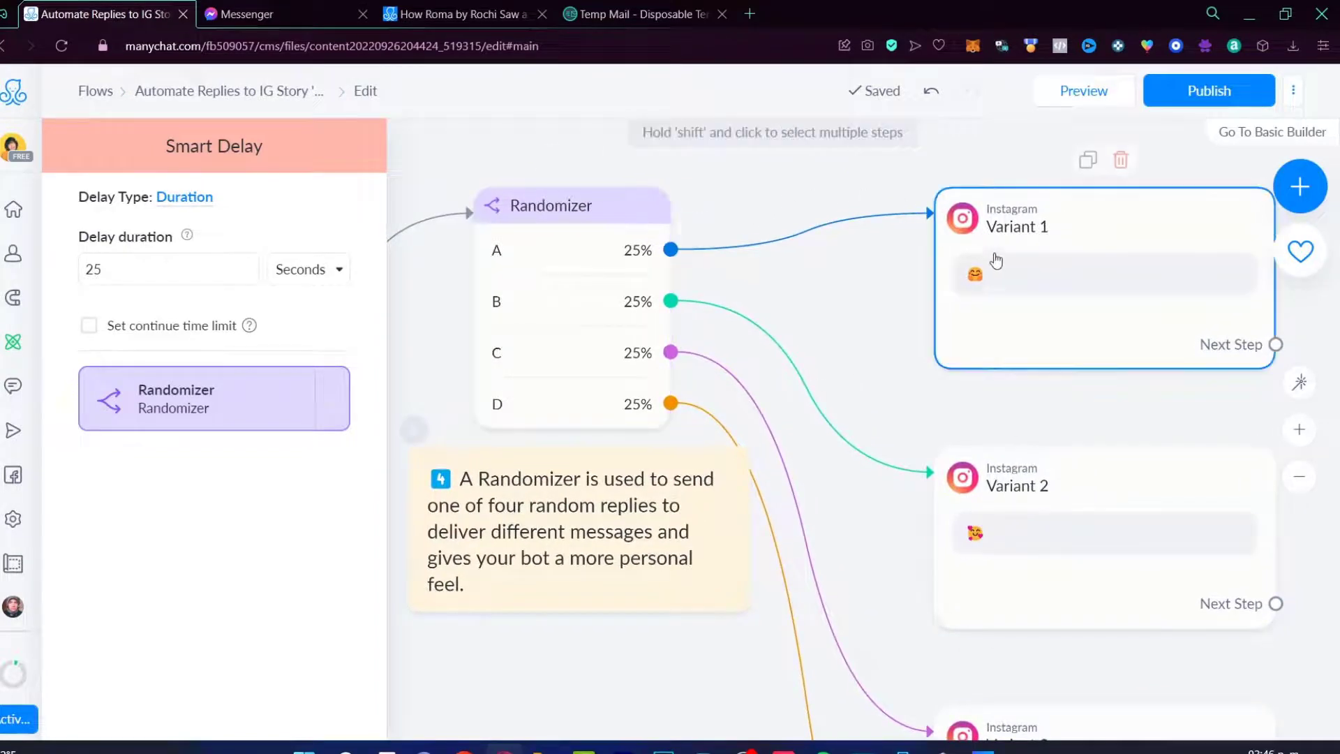
click(998, 286)
click(1049, 528)
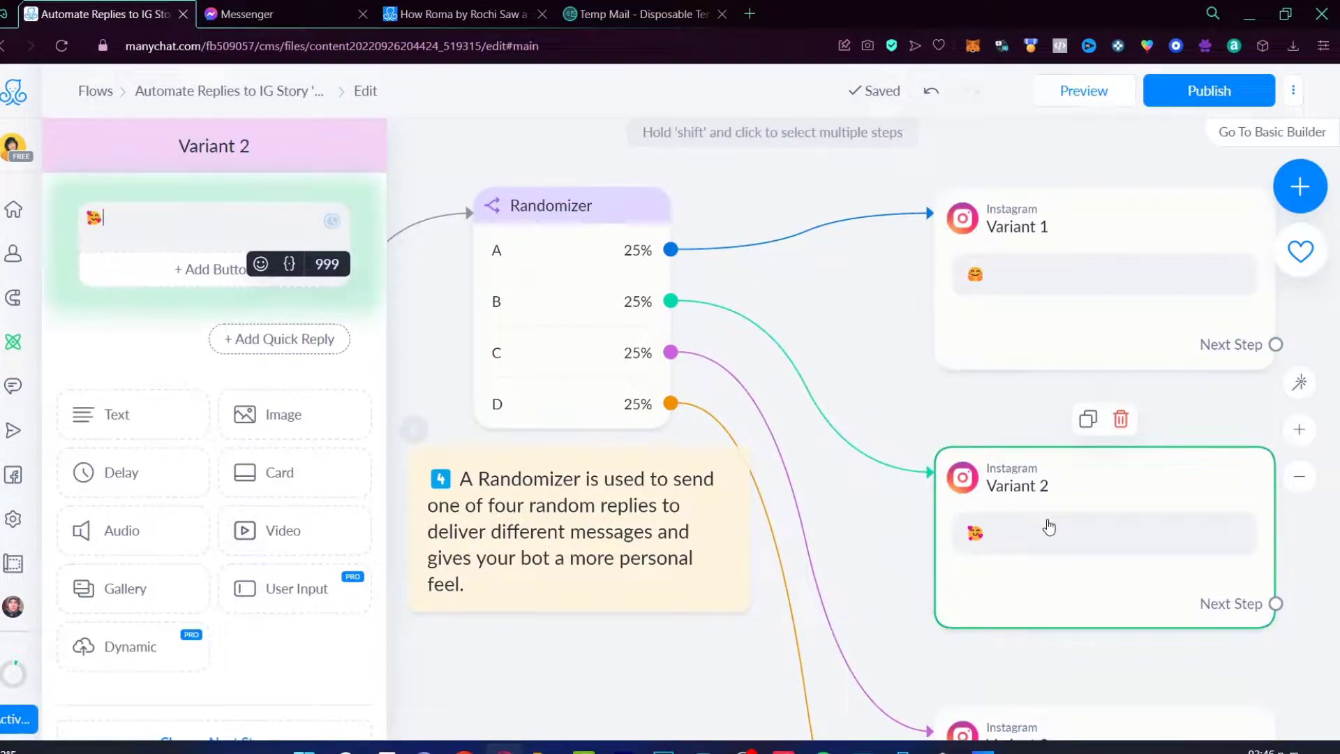
scroll(1049, 528, down, 3)
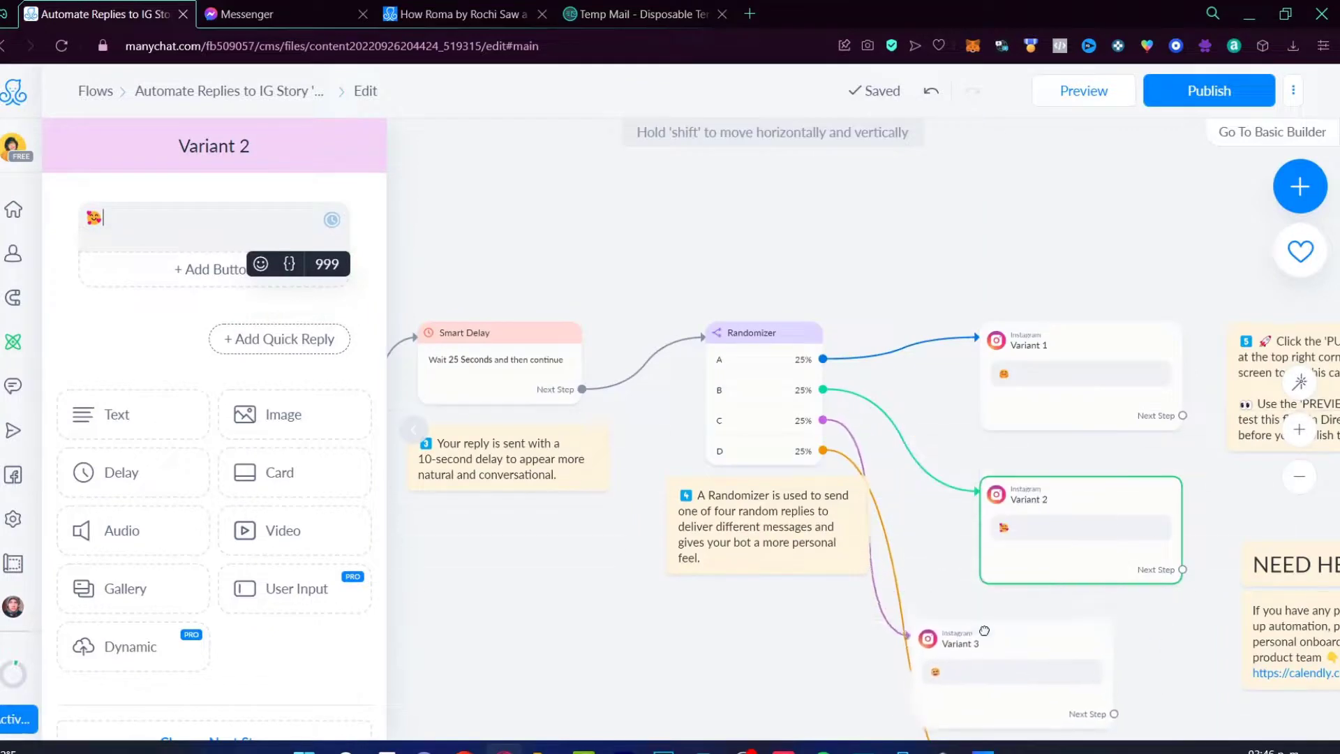
scroll(981, 663, down, 5)
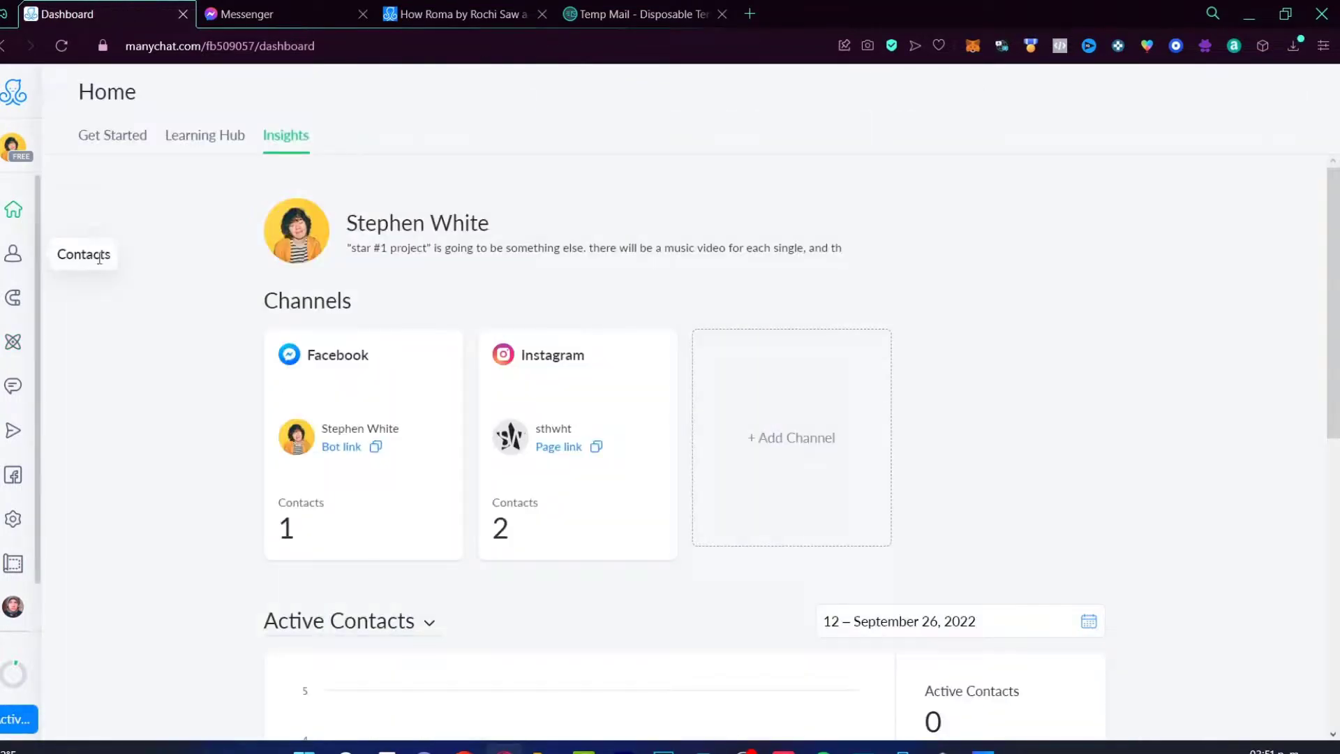
Step: Visit the Contacts, Growth Tools, Broadcasts and Ads pages, ending on the free Shopify templates gallery
click(14, 253)
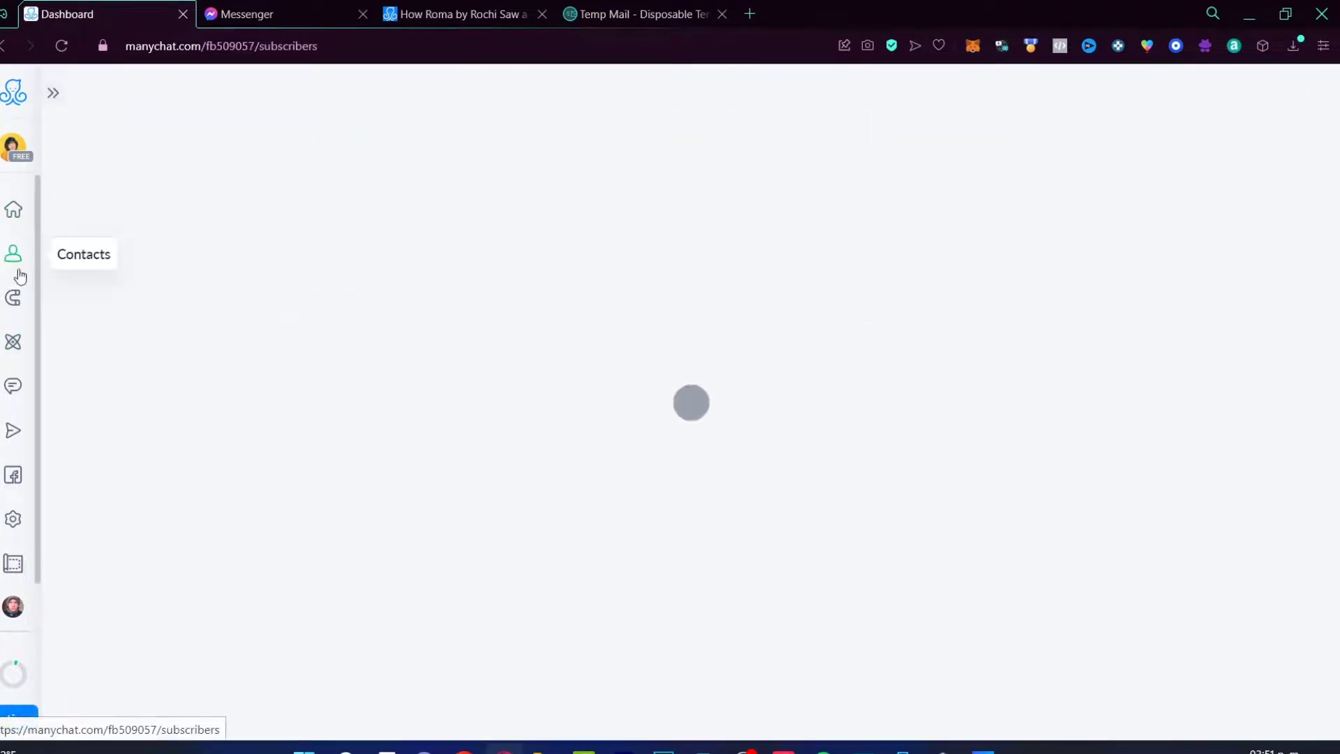
click(13, 307)
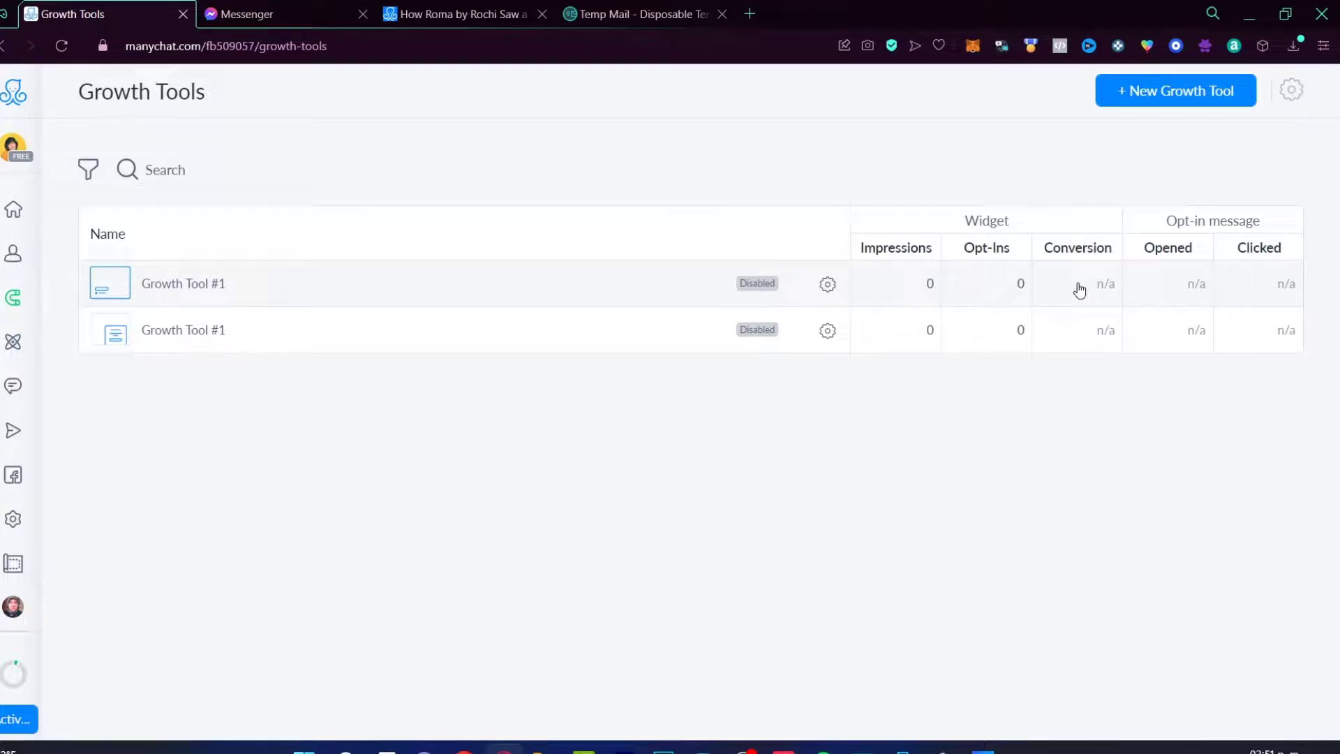
click(14, 431)
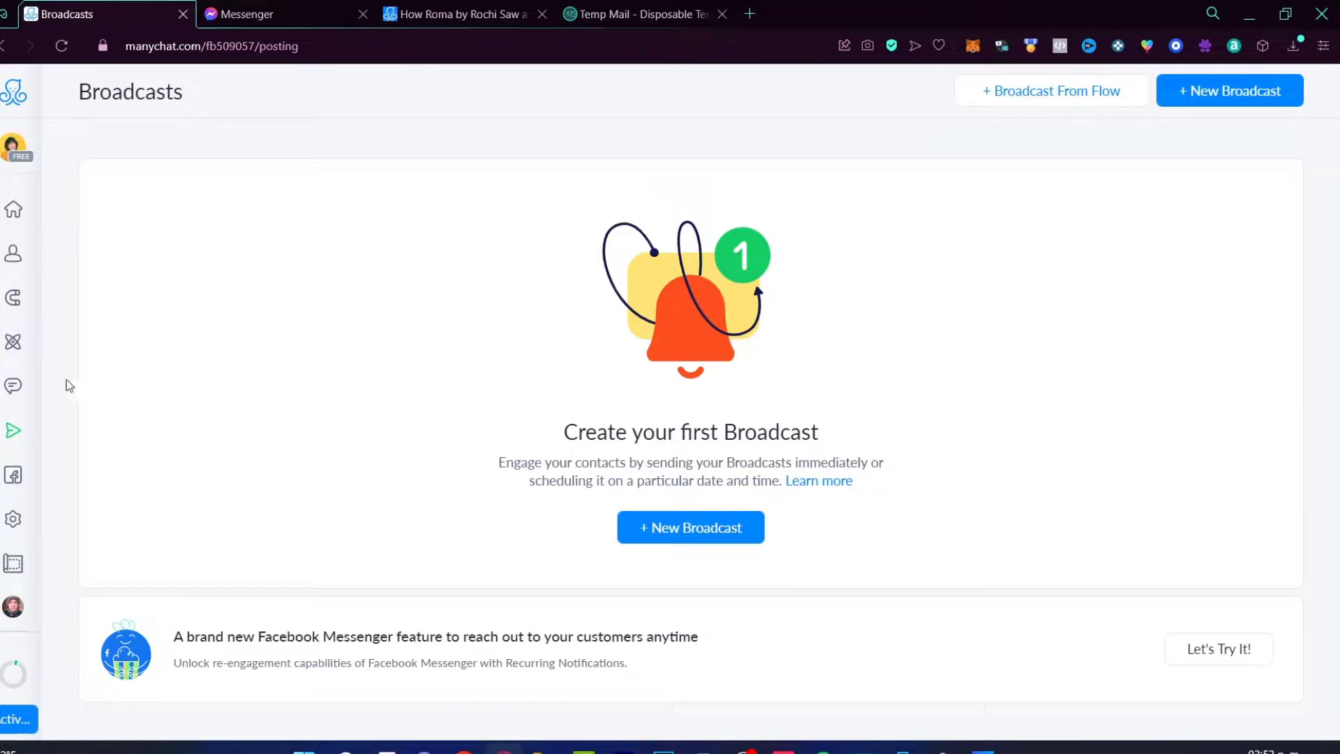
click(19, 479)
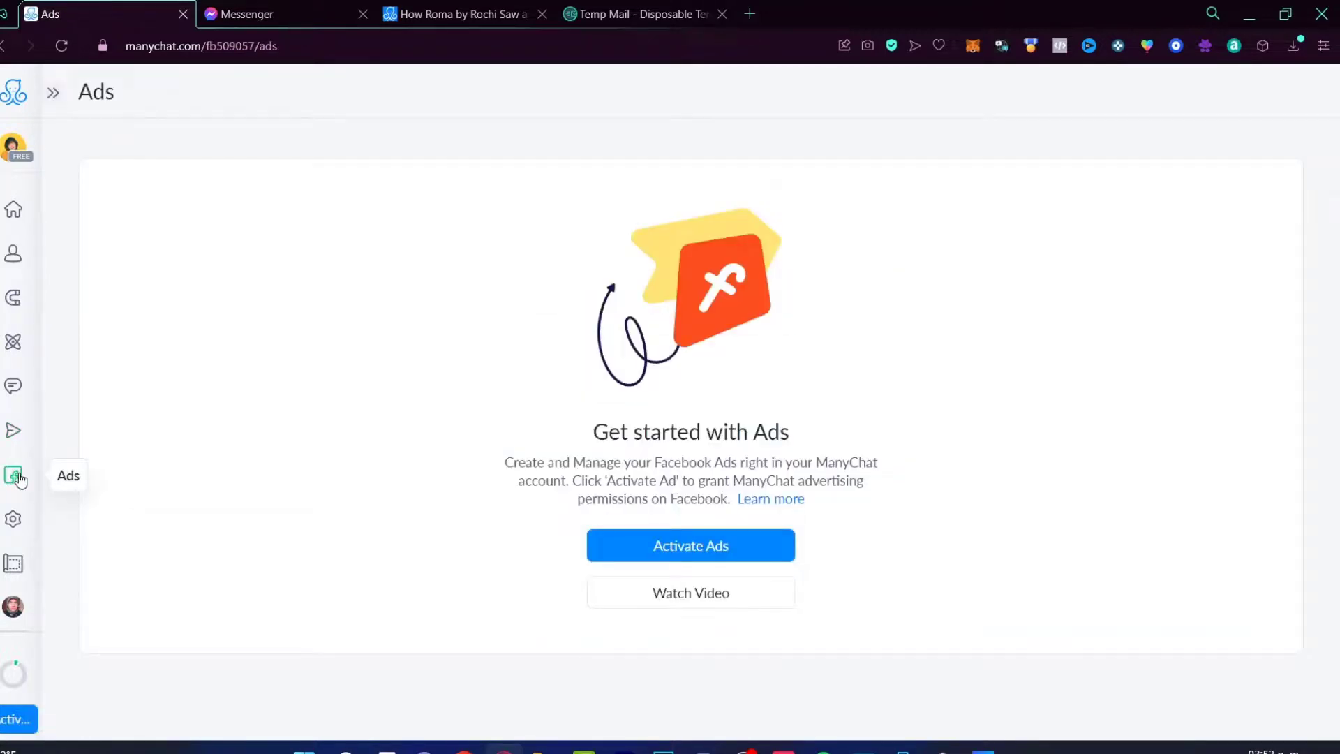
click(13, 564)
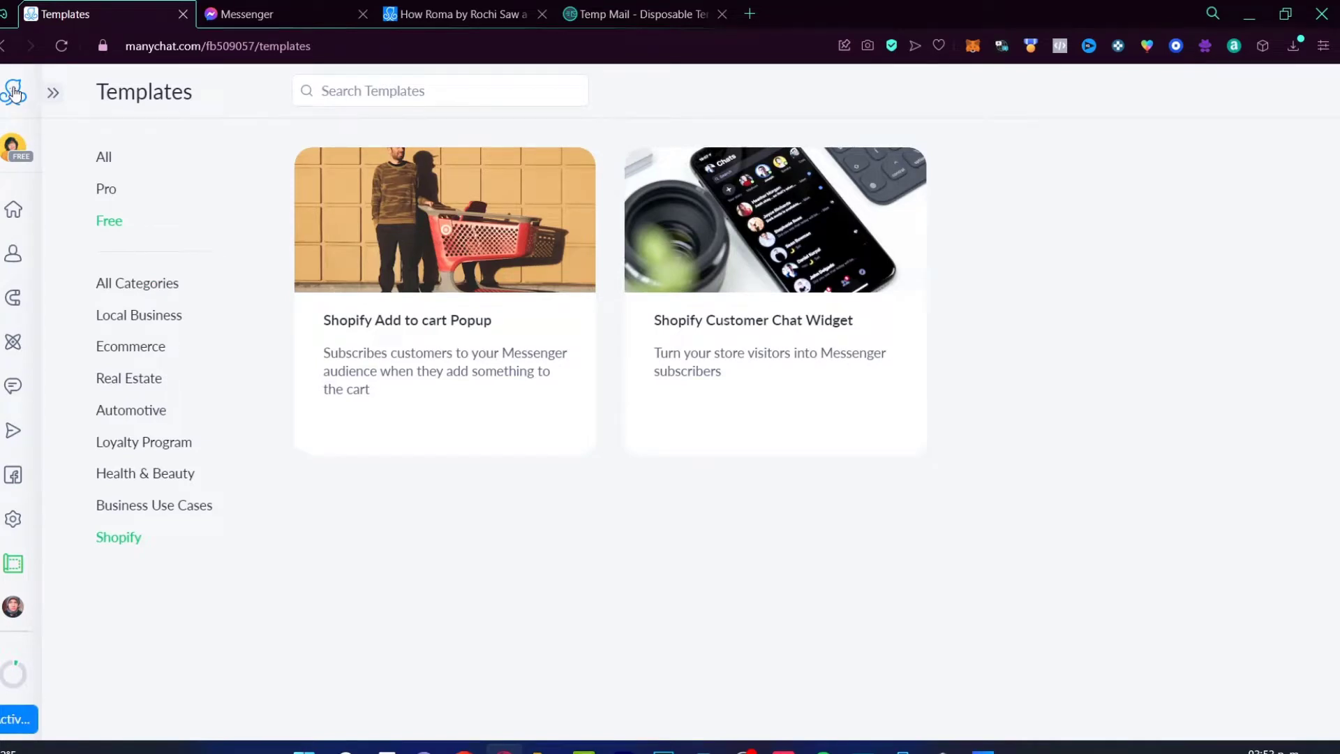
Step: Switch the Shopify templates to Pro: Product Review, Shipping Confirmation and Order Confirmation
click(110, 192)
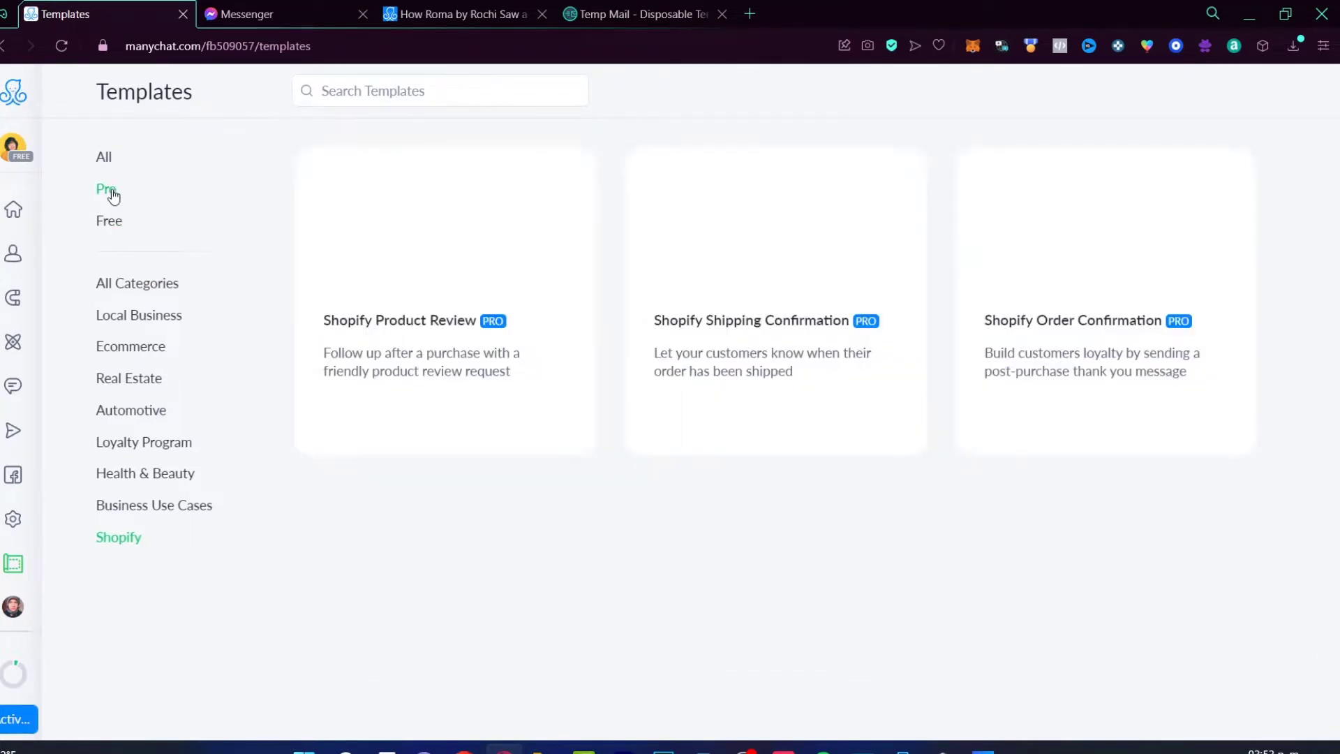
mouse_move(763, 350)
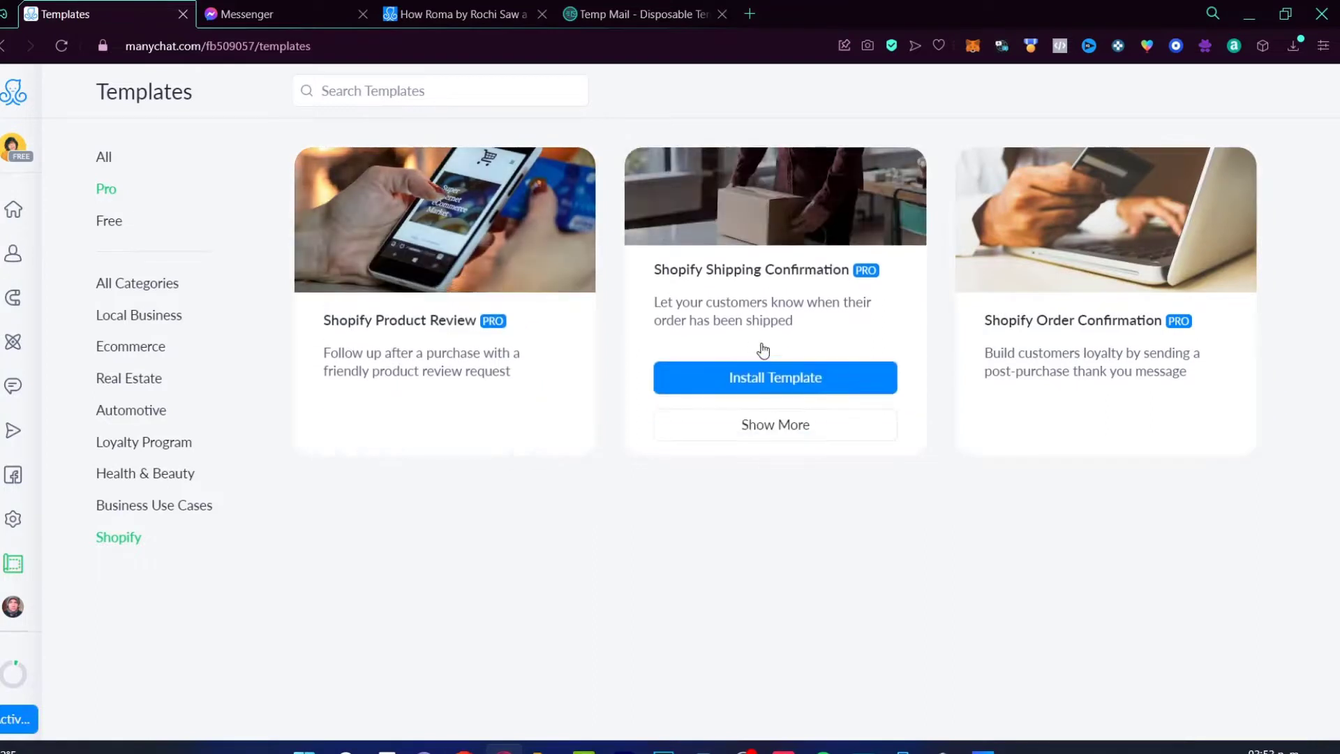